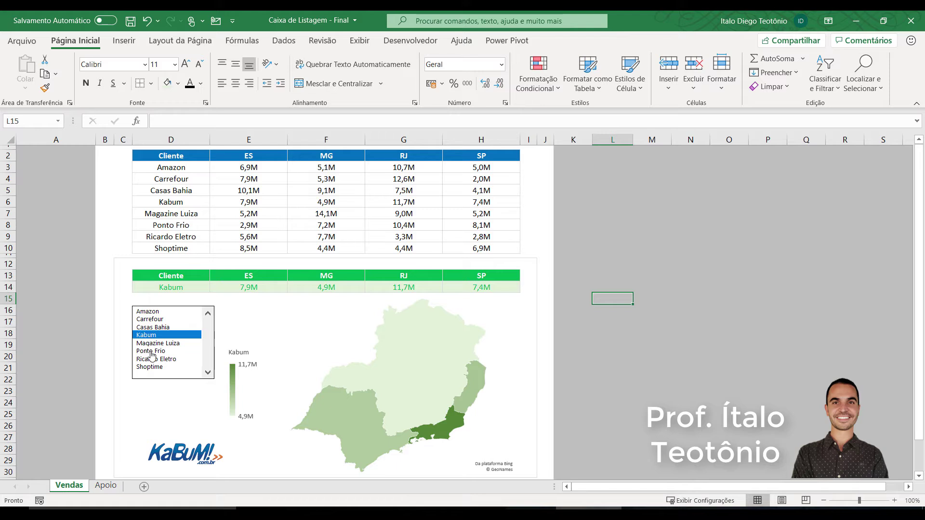
Step: Switch between different clients in the finished dashboard's list box to examine how the green summary row, map chart and logo respond
{"action": "left_click", "coordinate": [151, 352]}
{"action": "left_click", "coordinate": [156, 369]}
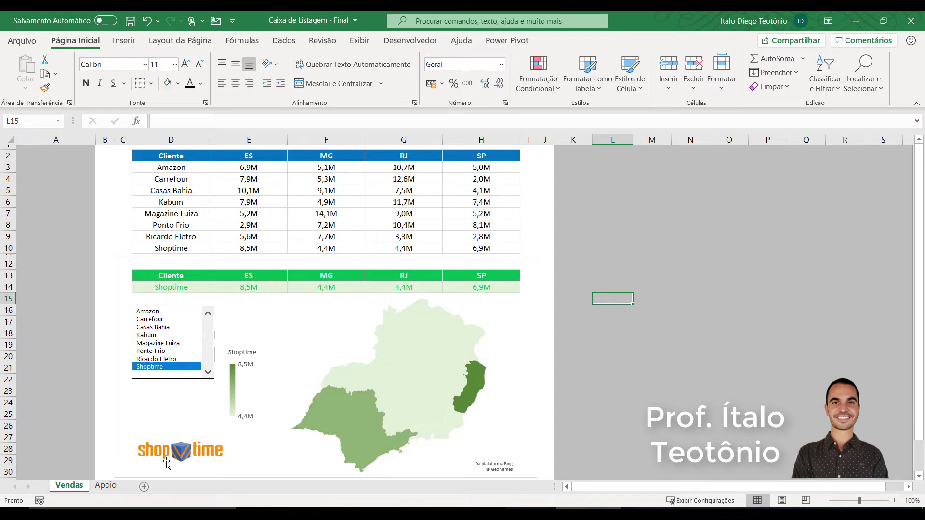
{"action": "left_click", "coordinate": [159, 344]}
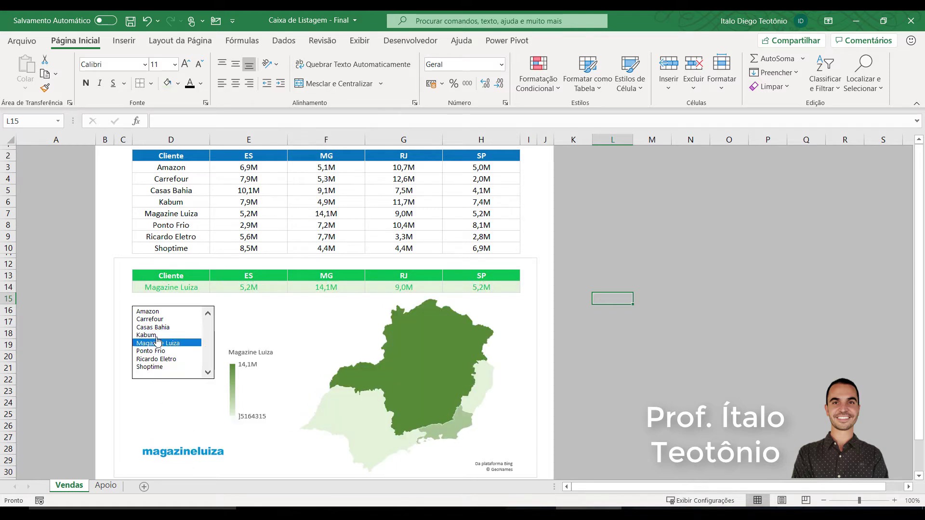
{"action": "left_click", "coordinate": [159, 327]}
{"action": "left_click", "coordinate": [159, 319]}
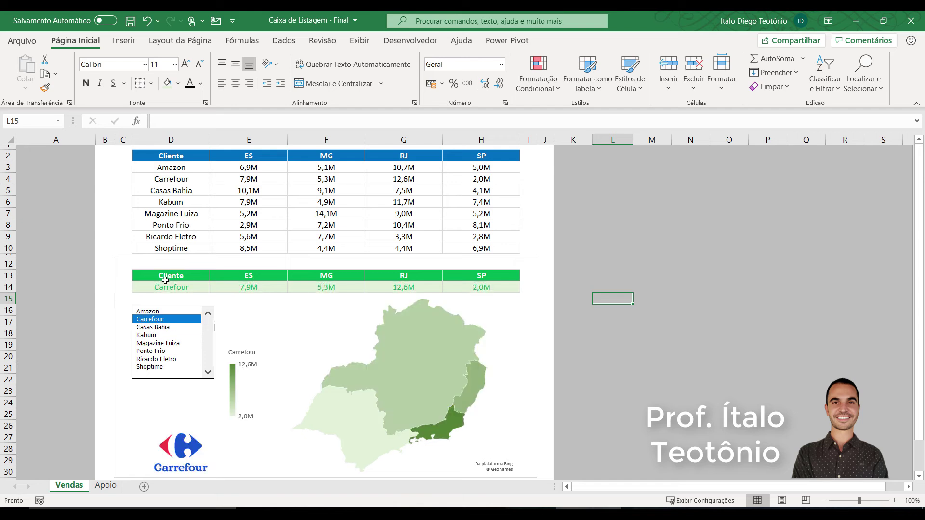
{"action": "left_click", "coordinate": [169, 343]}
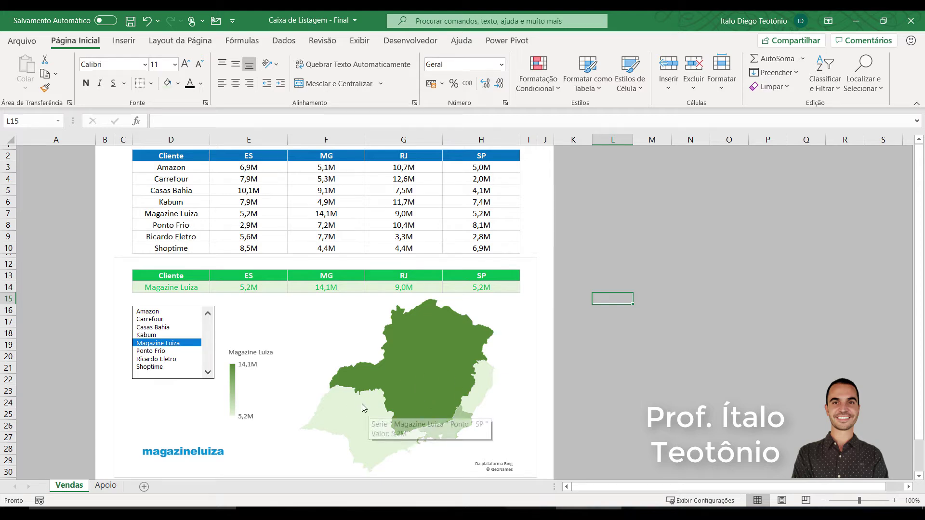
{"action": "mouse_move", "coordinate": [366, 374]}
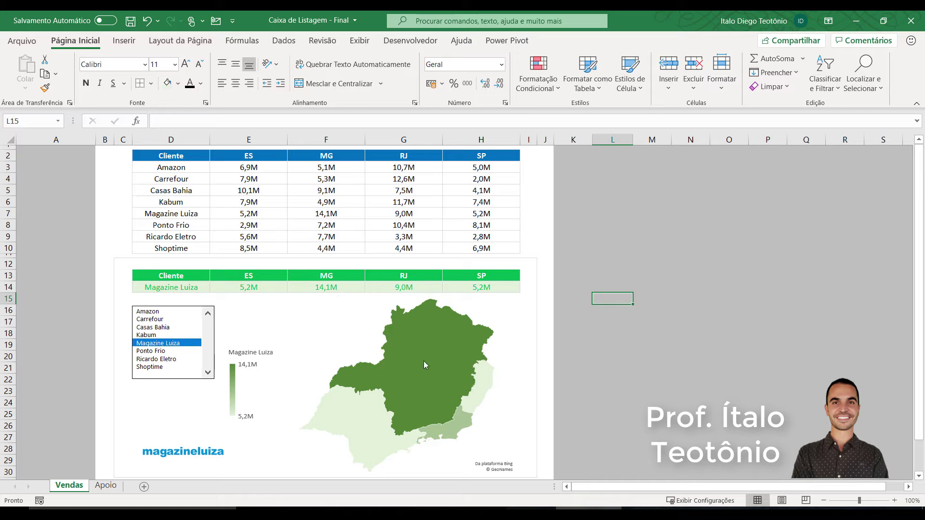
{"action": "left_click", "coordinate": [159, 352]}
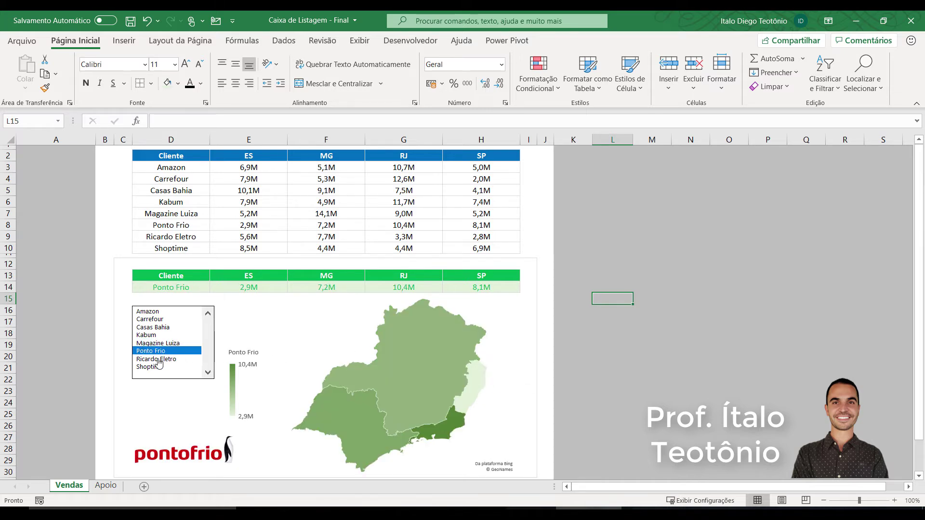
{"action": "left_click", "coordinate": [158, 361]}
{"action": "left_click", "coordinate": [156, 367]}
{"action": "left_click", "coordinate": [156, 335]}
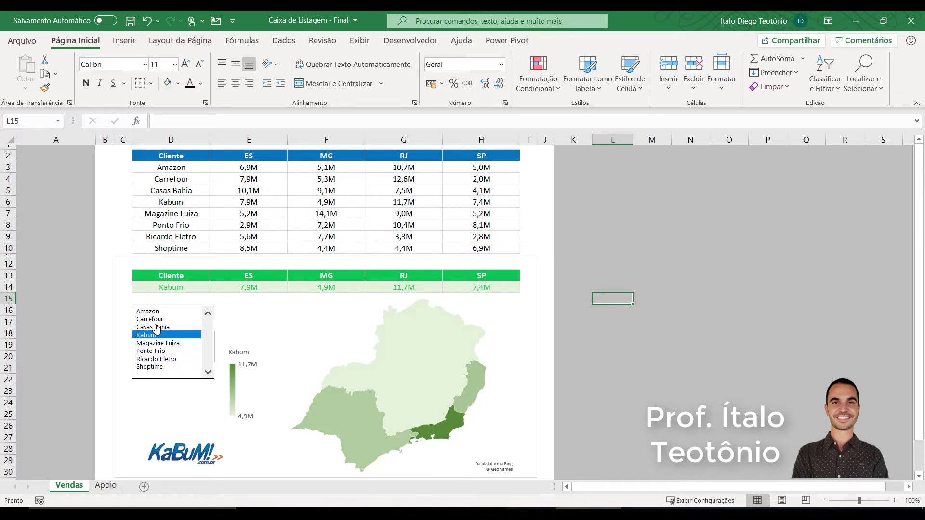
{"action": "left_click", "coordinate": [157, 328]}
{"action": "left_click", "coordinate": [156, 319]}
{"action": "left_click", "coordinate": [156, 335]}
{"action": "left_click", "coordinate": [153, 351]}
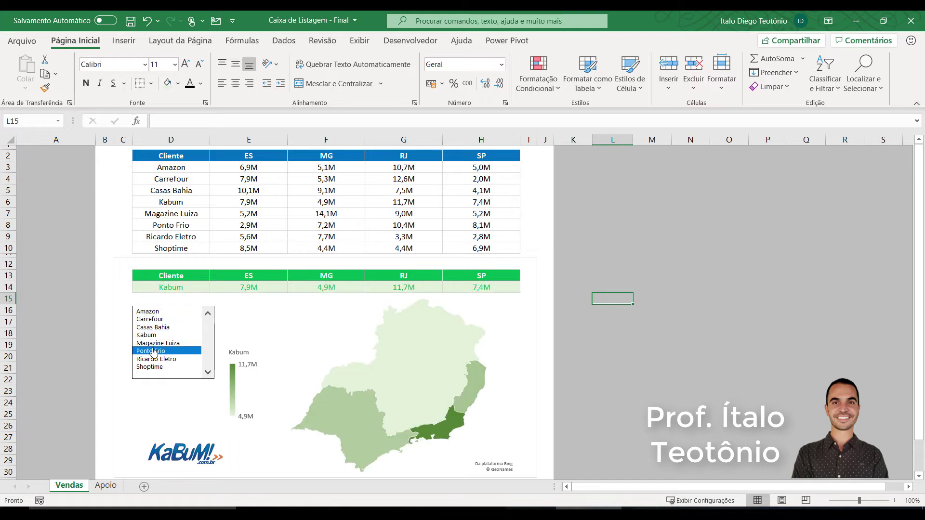
{"action": "left_click", "coordinate": [153, 359]}
{"action": "left_click", "coordinate": [154, 343]}
{"action": "left_click", "coordinate": [154, 327]}
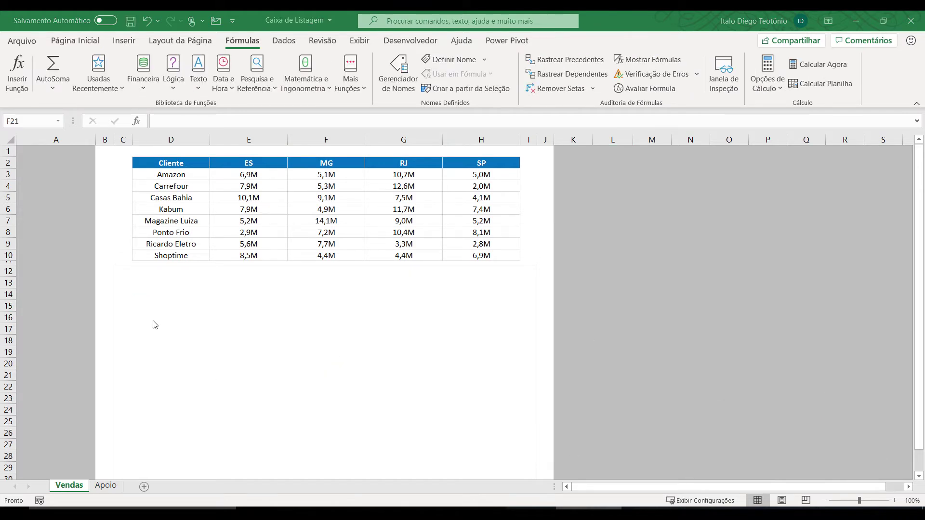
Step: Insert a list box form control below the client table, covering about rows 16 to 22 and fitted to the width of column D
{"action": "left_click", "coordinate": [176, 306]}
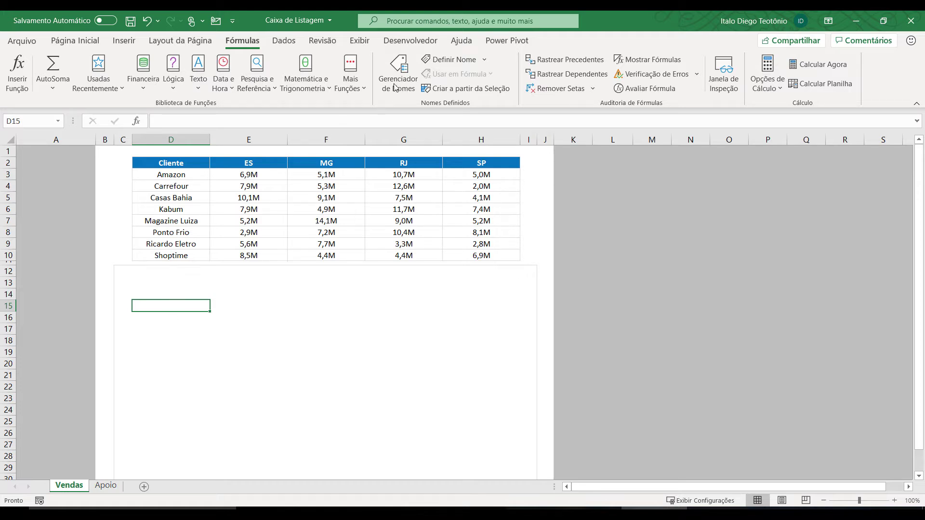
{"action": "left_click", "coordinate": [412, 41]}
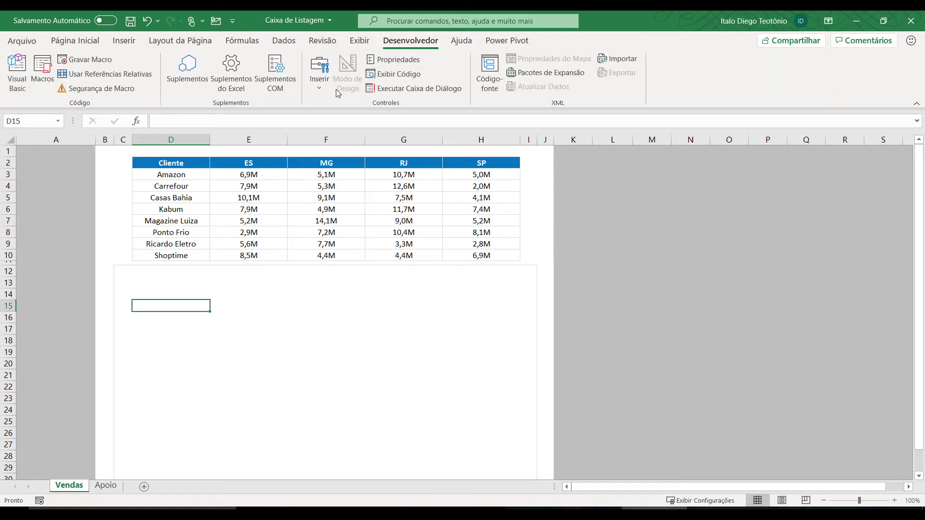
{"action": "left_click", "coordinate": [319, 88]}
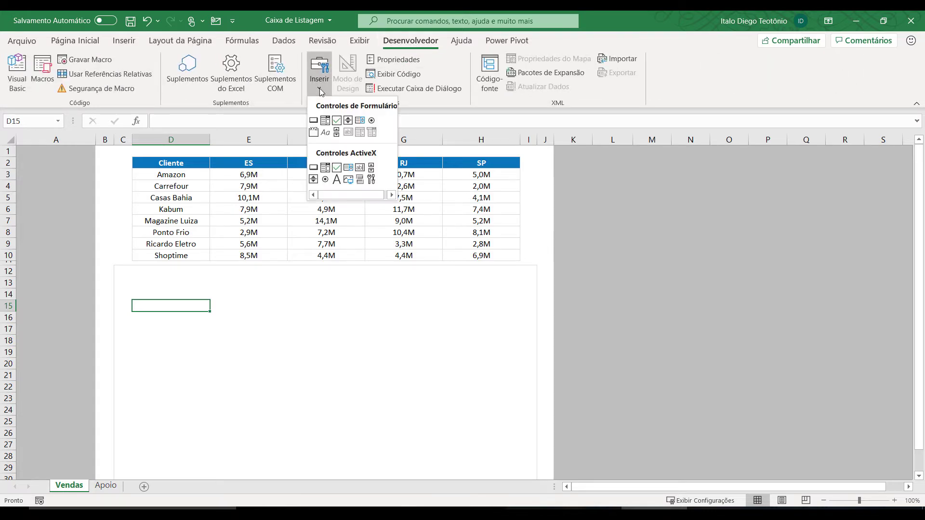
{"action": "left_click", "coordinate": [360, 122]}
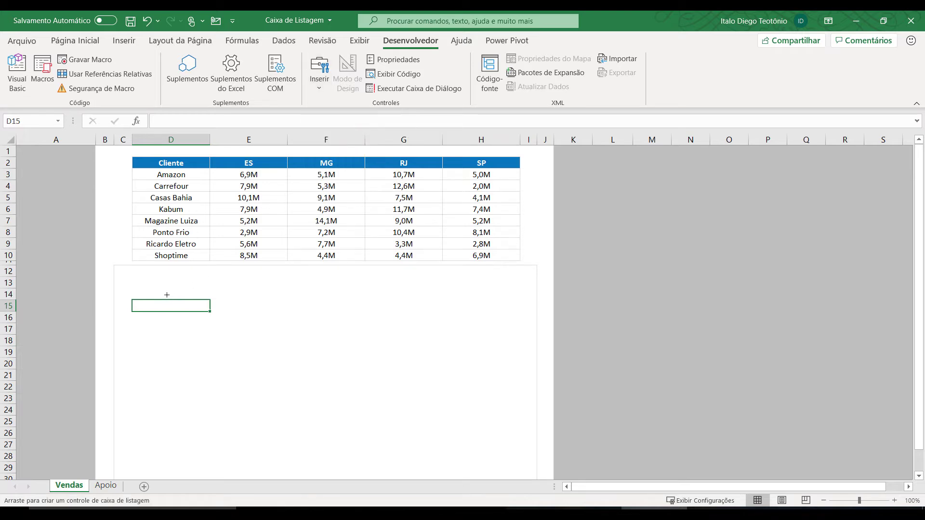
{"action": "mouse_move", "coordinate": [136, 315]}
{"action": "left_mouse_down"}
{"action": "mouse_move", "coordinate": [184, 384]}
{"action": "mouse_move", "coordinate": [220, 389]}
{"action": "left_mouse_up"}
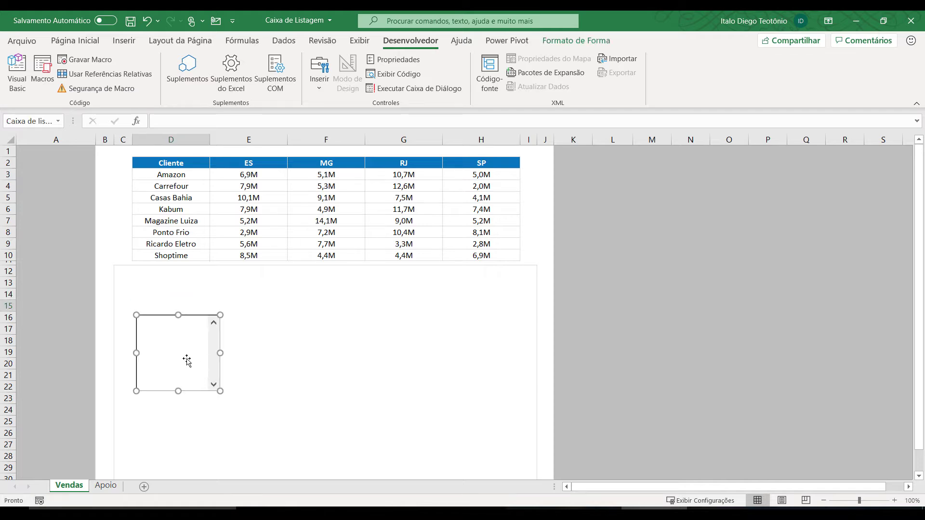
{"action": "left_click_drag", "start_coordinate": [186, 358], "coordinate": [210, 349]}
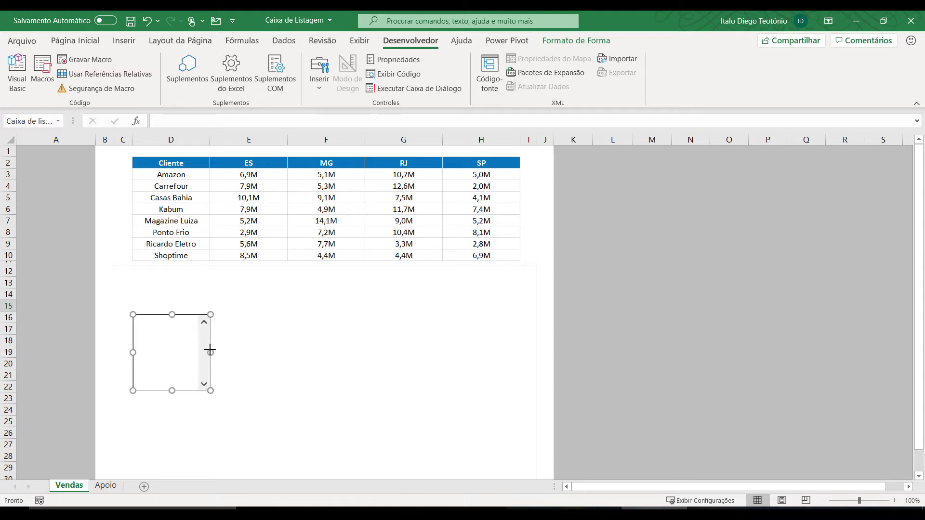
Step: Set the list box's input range to $D$3:$D$10 and its cell link to $I$1, and shorten the box to fit its entries
{"action": "right_click", "coordinate": [175, 349]}
{"action": "left_click", "coordinate": [229, 466]}
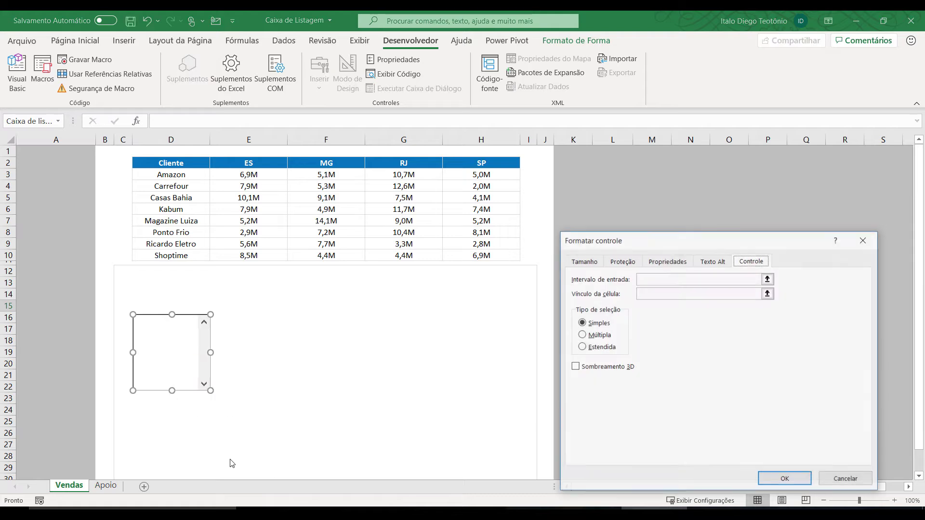
{"action": "left_click", "coordinate": [675, 279]}
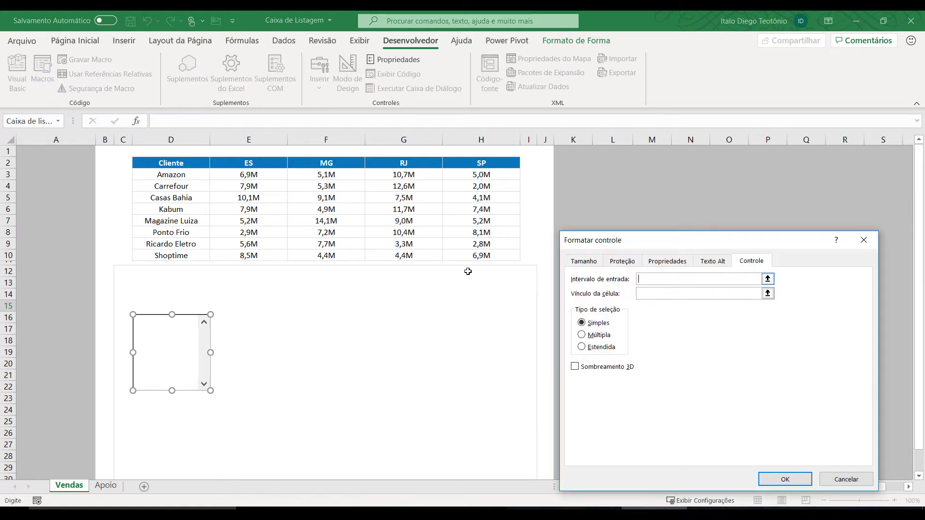
{"action": "left_click_drag", "start_coordinate": [196, 172], "coordinate": [186, 256]}
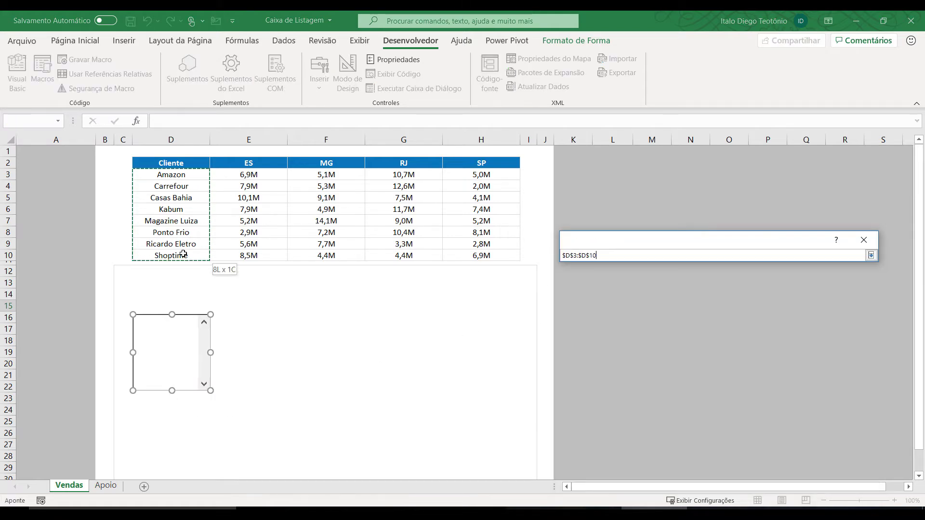
{"action": "left_click", "coordinate": [657, 294]}
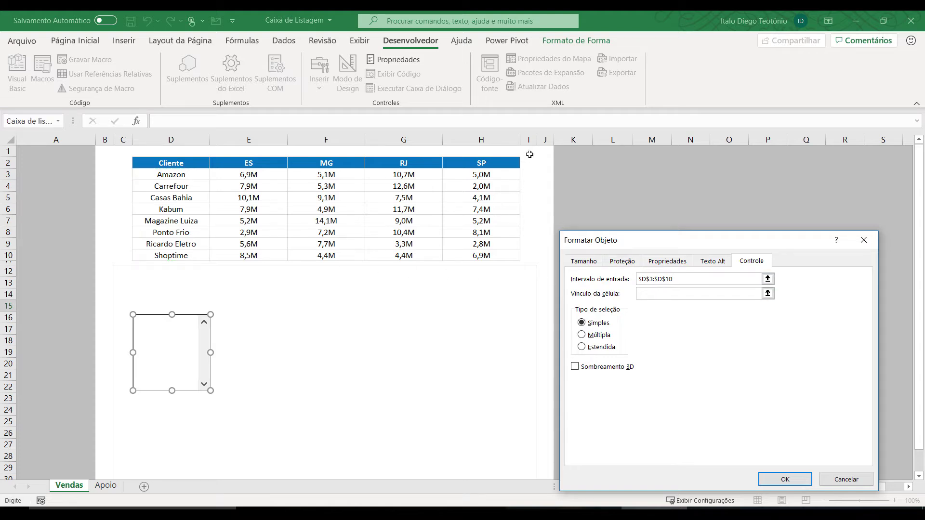
{"action": "left_click", "coordinate": [530, 151]}
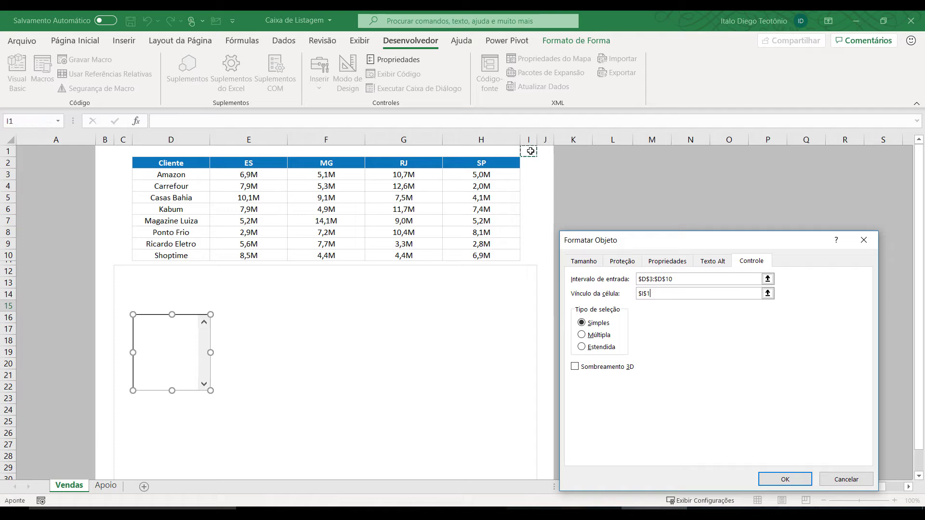
{"action": "left_click", "coordinate": [783, 476]}
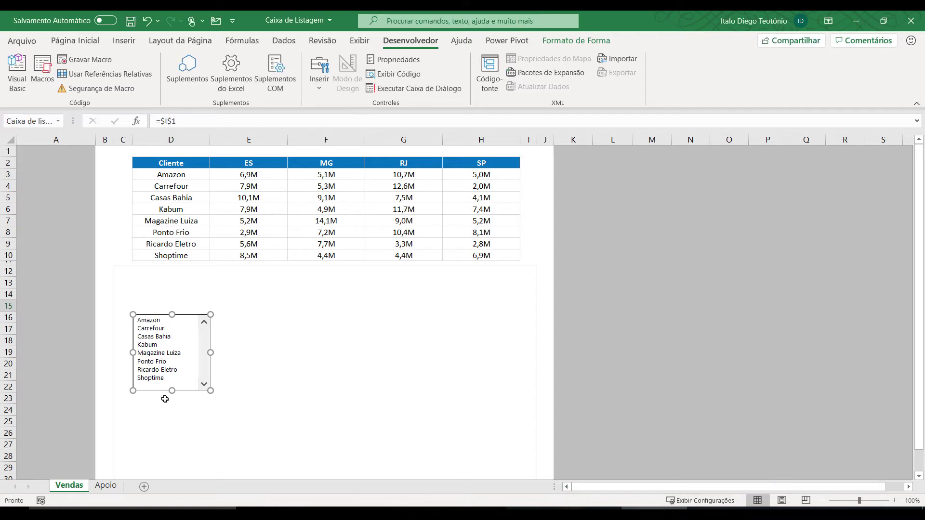
{"action": "left_click_drag", "start_coordinate": [172, 391], "coordinate": [172, 385]}
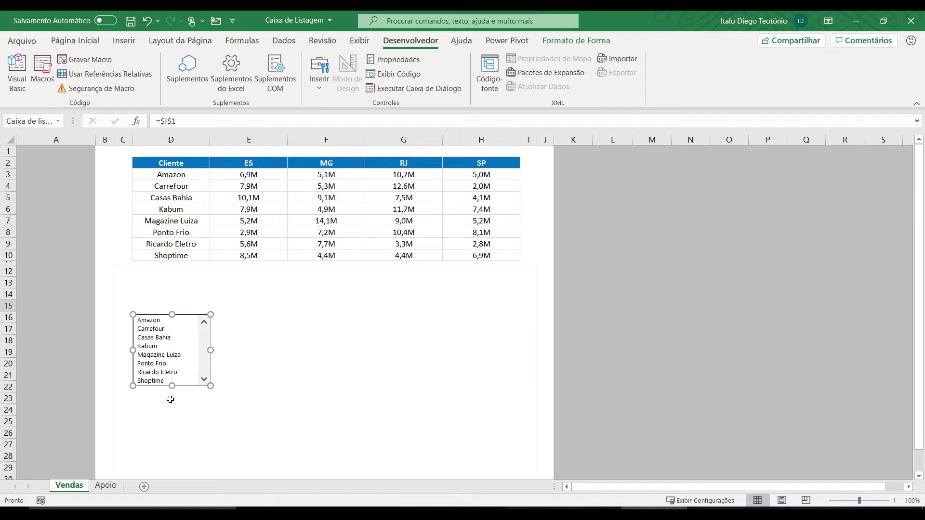
{"action": "left_click", "coordinate": [170, 400]}
Step: Select each client in turn from Amazon to Shoptime in the list box to check linked cell I1, ending on Casas Bahia
{"action": "left_click", "coordinate": [153, 322]}
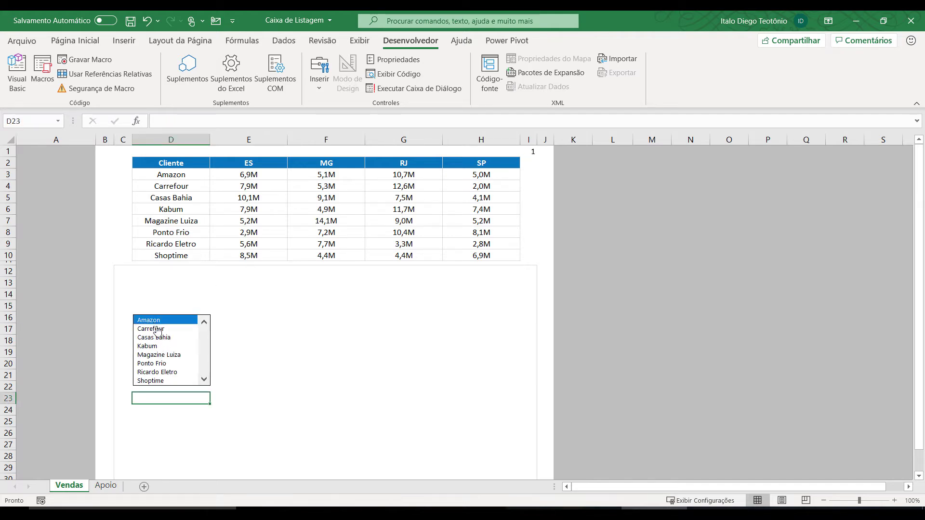
{"action": "left_click", "coordinate": [156, 329]}
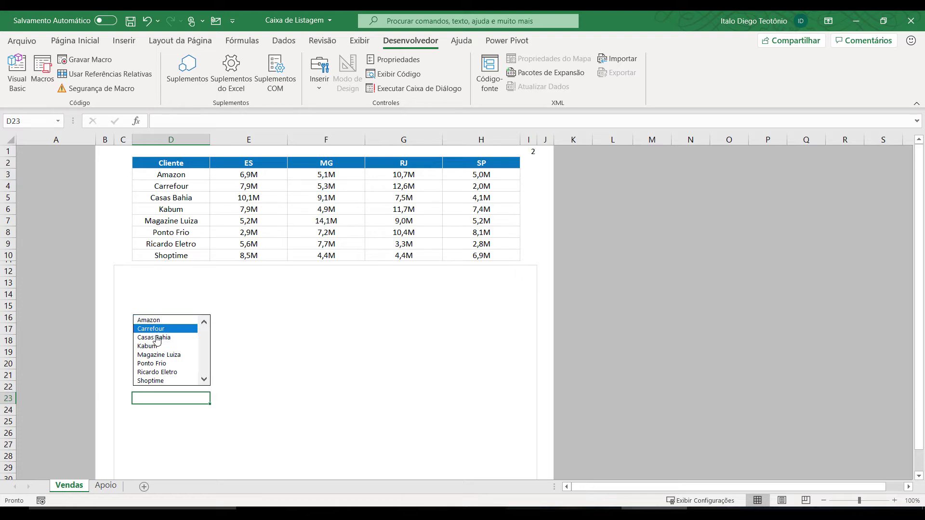
{"action": "left_click", "coordinate": [157, 339]}
{"action": "left_click", "coordinate": [156, 347]}
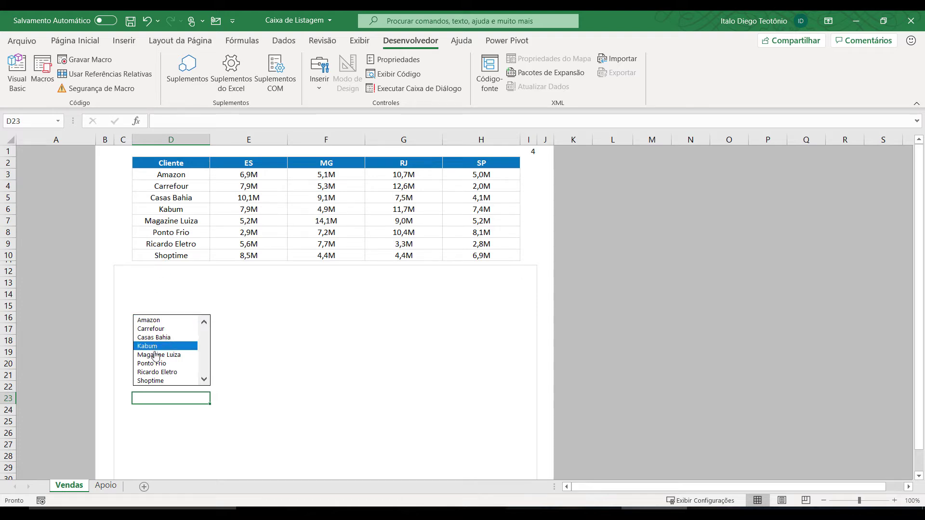
{"action": "left_click", "coordinate": [156, 356]}
{"action": "left_click", "coordinate": [156, 364]}
{"action": "left_click", "coordinate": [155, 374]}
{"action": "left_click", "coordinate": [156, 381]}
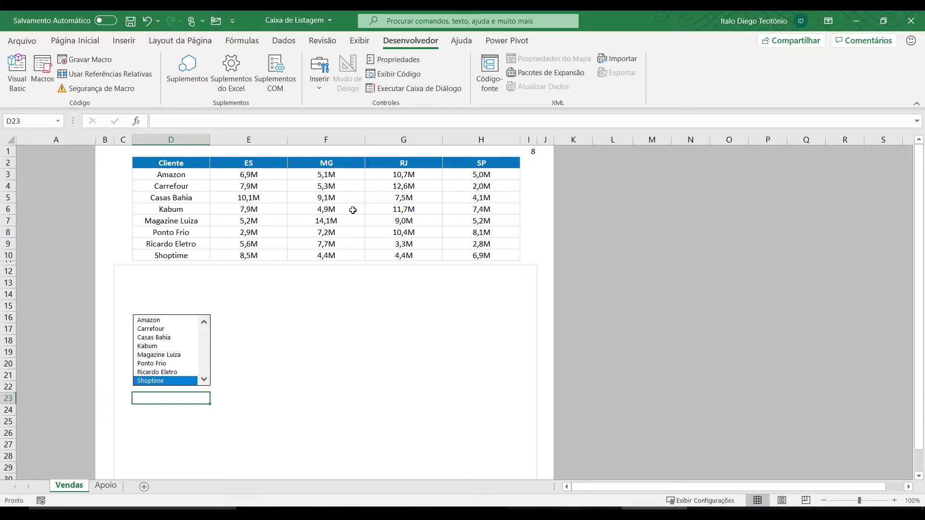
{"action": "left_click", "coordinate": [159, 337]}
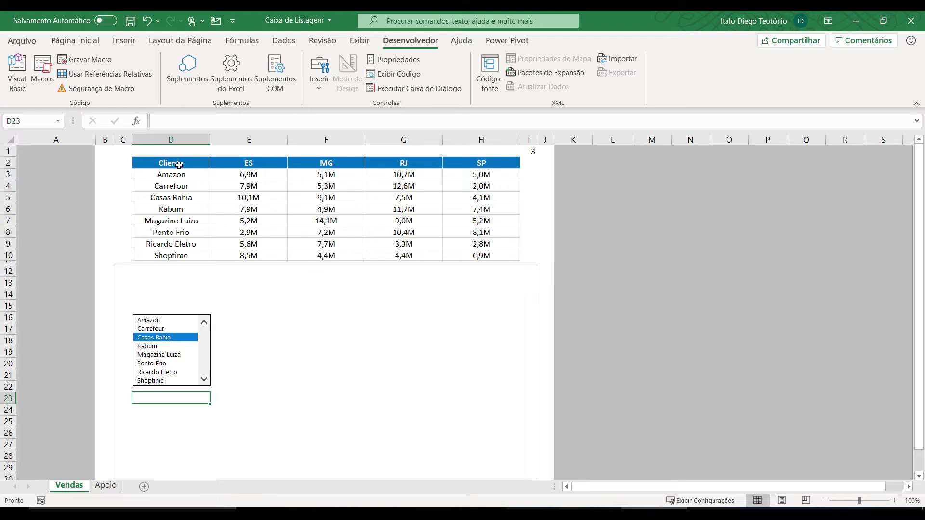
Step: Copy the header row D2:H2 to D13:H13 and give the copy a green fill
{"action": "left_click_drag", "start_coordinate": [178, 167], "coordinate": [481, 164]}
{"action": "key", "text": "ctrl+c"}
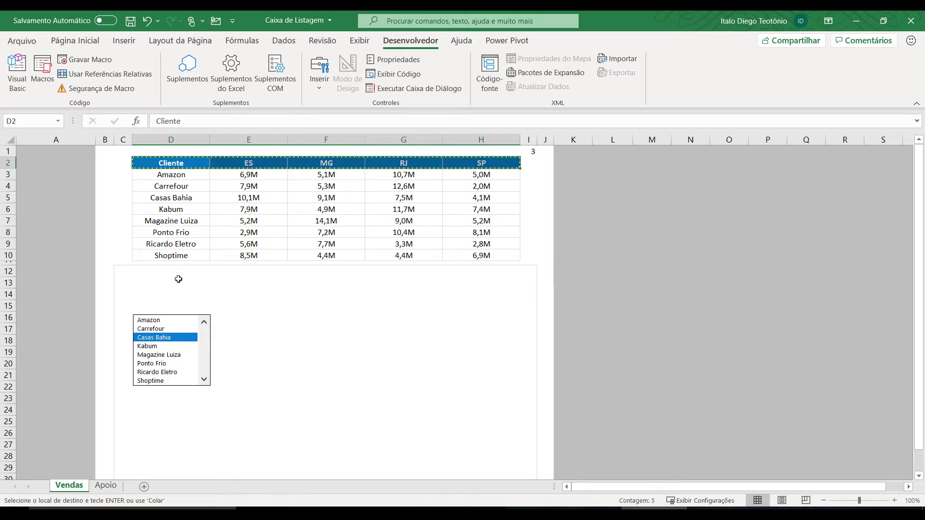
{"action": "left_click", "coordinate": [166, 286]}
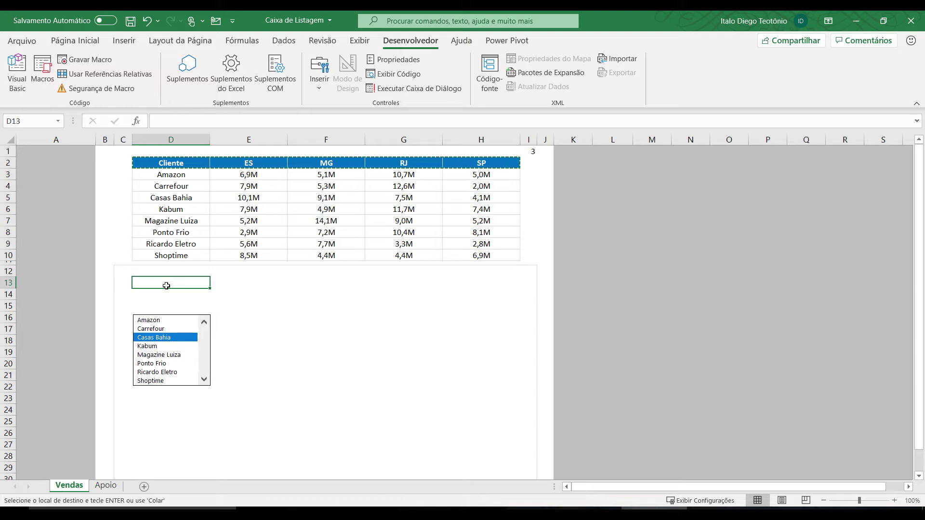
{"action": "key", "text": "ctrl+v"}
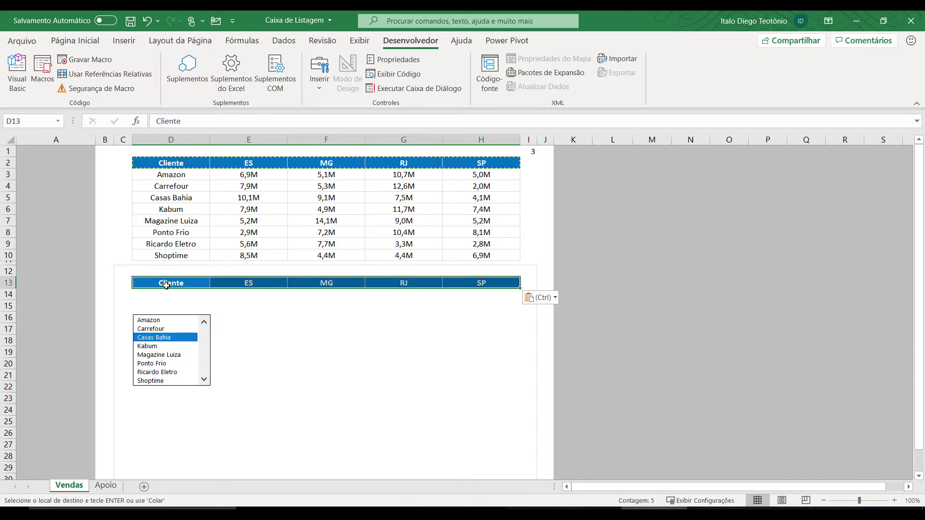
{"action": "left_click", "coordinate": [84, 42]}
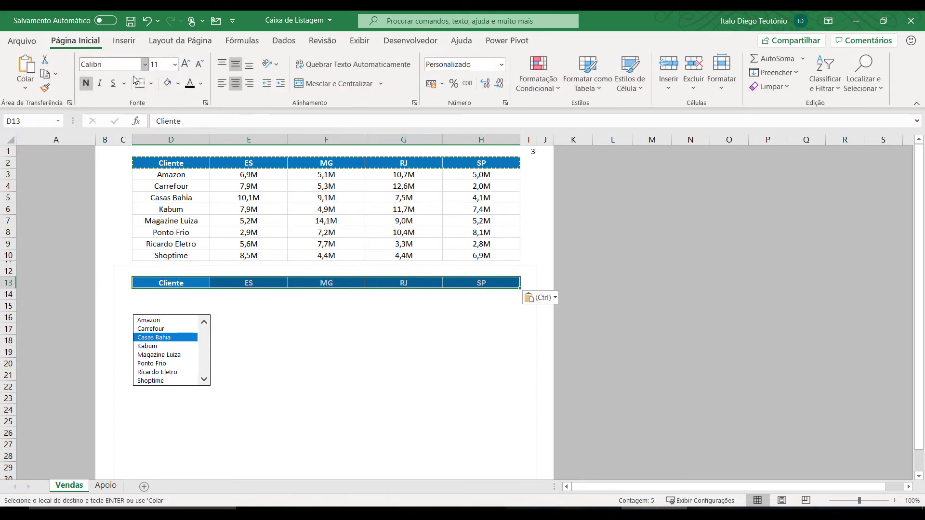
{"action": "left_click", "coordinate": [178, 83]}
{"action": "left_click", "coordinate": [215, 196]}
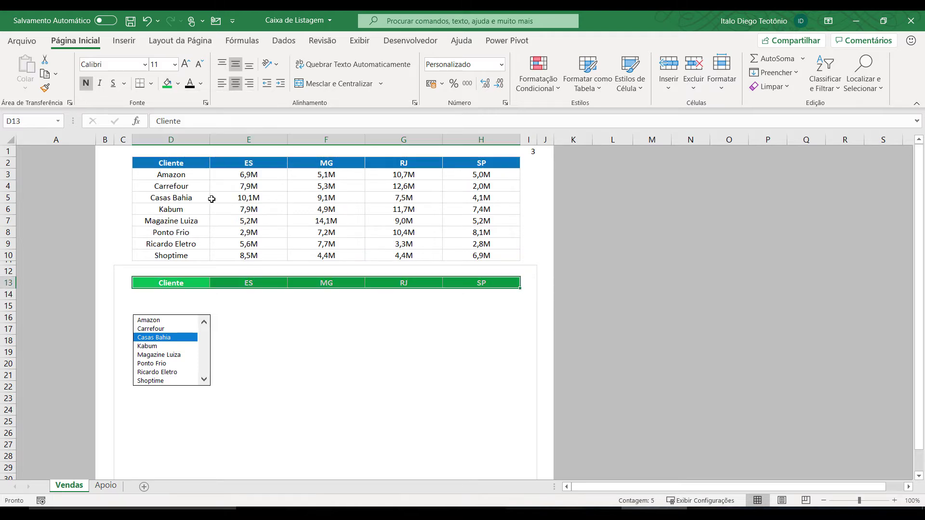
Step: Enter the formula =ÍNDICE(D3:D10;I1;1) in cell D14 to return the selected client's name
{"action": "left_click", "coordinate": [182, 293]}
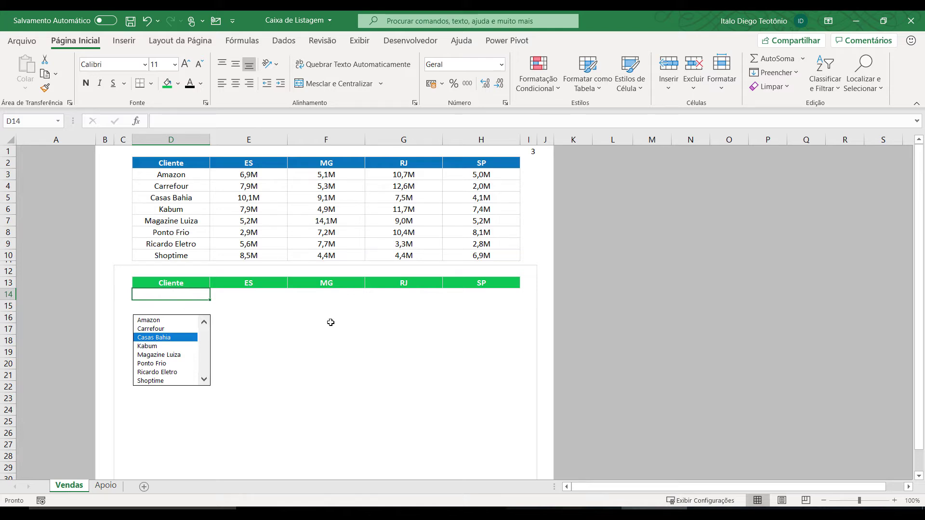
{"action": "type", "text": "=ín"}
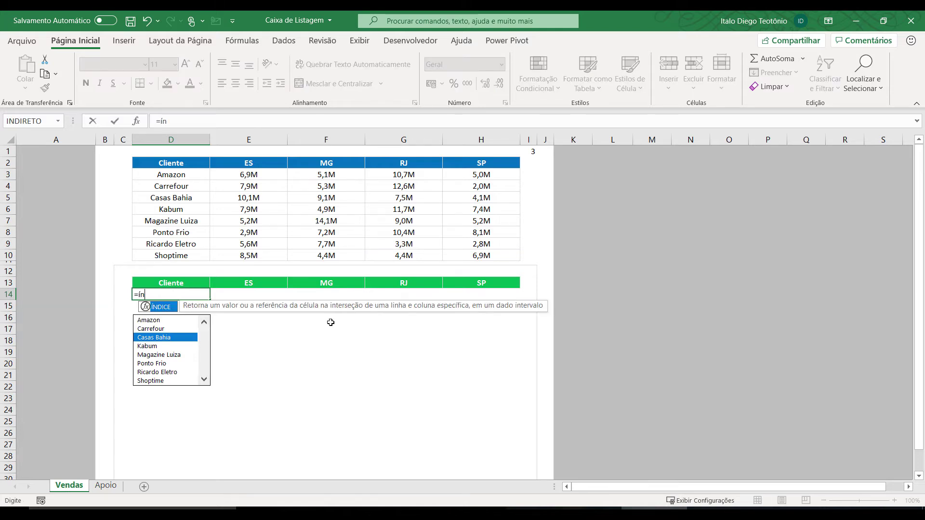
{"action": "type", "text": "dice("}
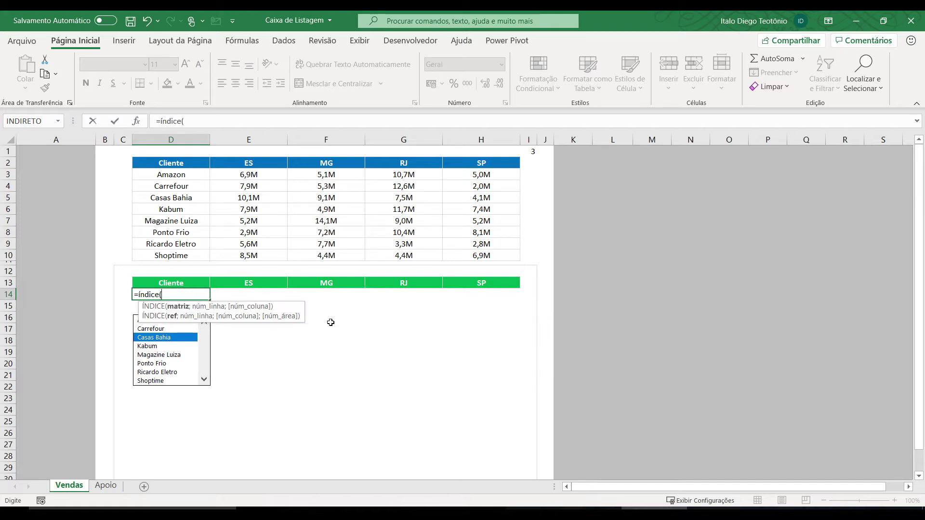
{"action": "left_click_drag", "start_coordinate": [188, 178], "coordinate": [174, 255]}
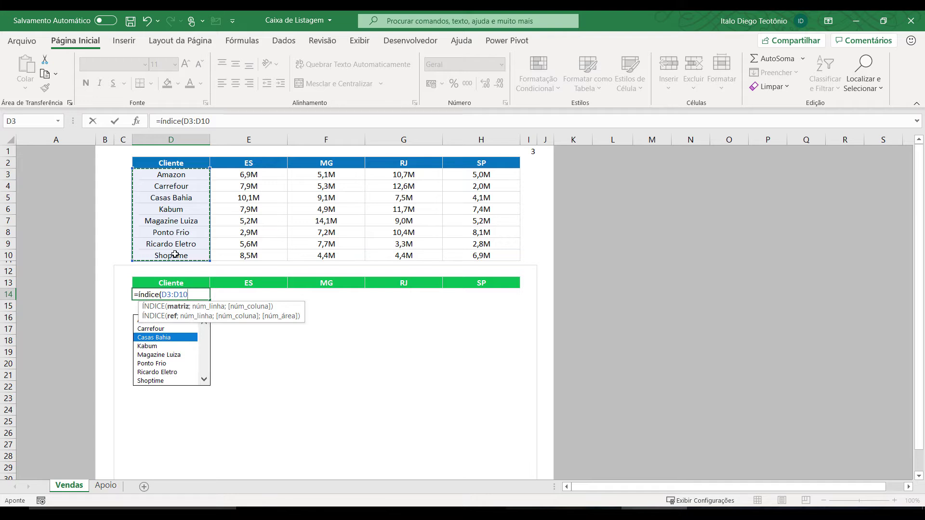
{"action": "type", "text": ";"}
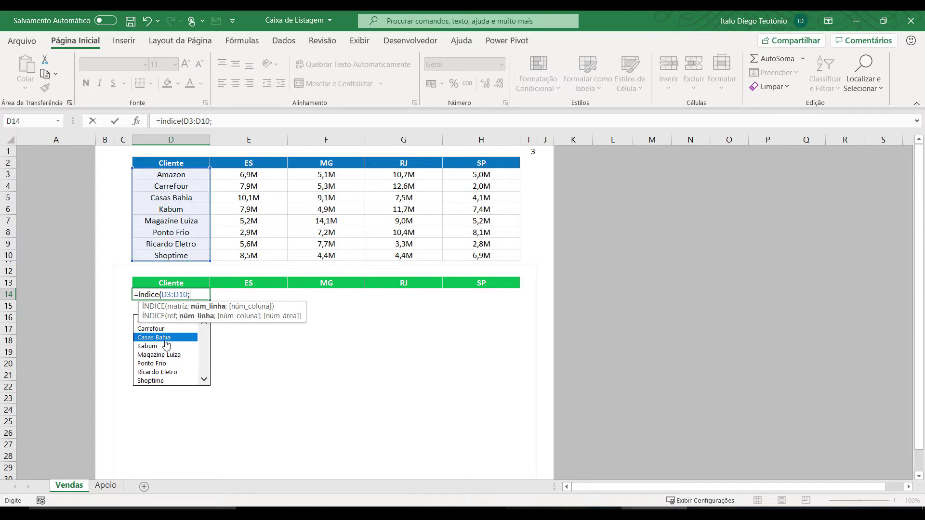
{"action": "left_click", "coordinate": [533, 151]}
{"action": "type", "text": ";1"}
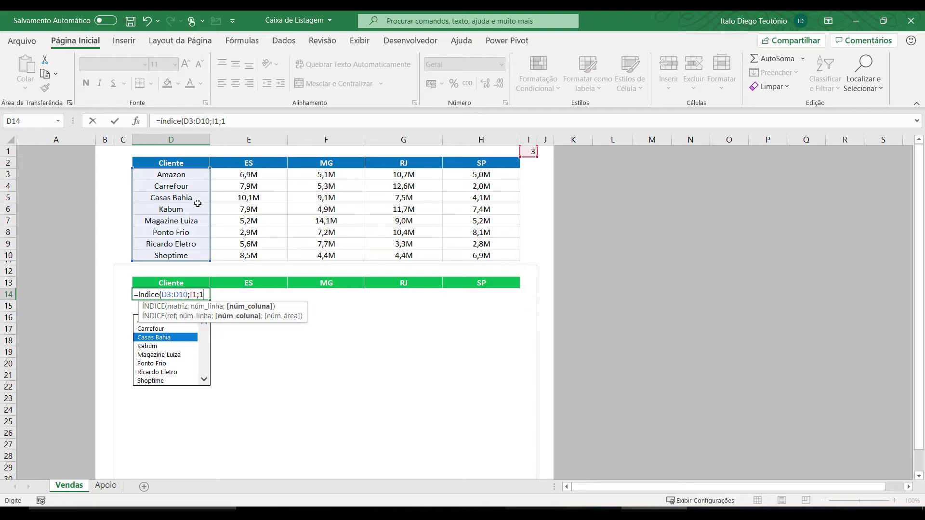
{"action": "type", "text": ")"}
{"action": "key", "text": "Return"}
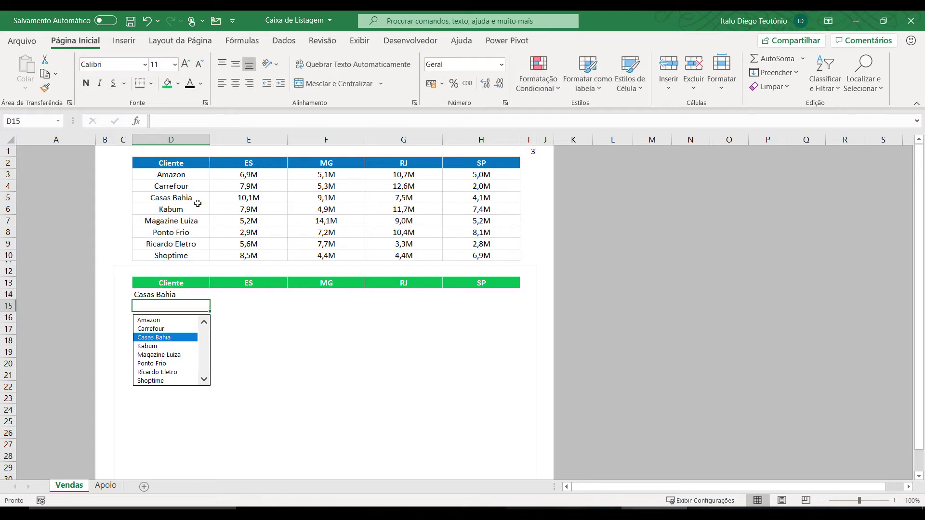
Step: Select several clients in the list box to check the name returned in D14, ending on Magazine Luiza
{"action": "left_click", "coordinate": [183, 295]}
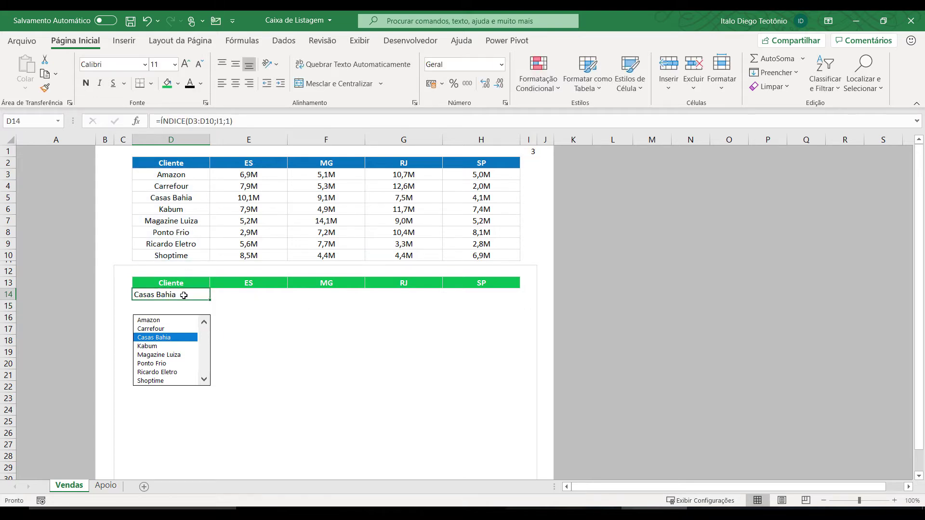
{"action": "left_click", "coordinate": [150, 356]}
{"action": "left_click", "coordinate": [150, 372]}
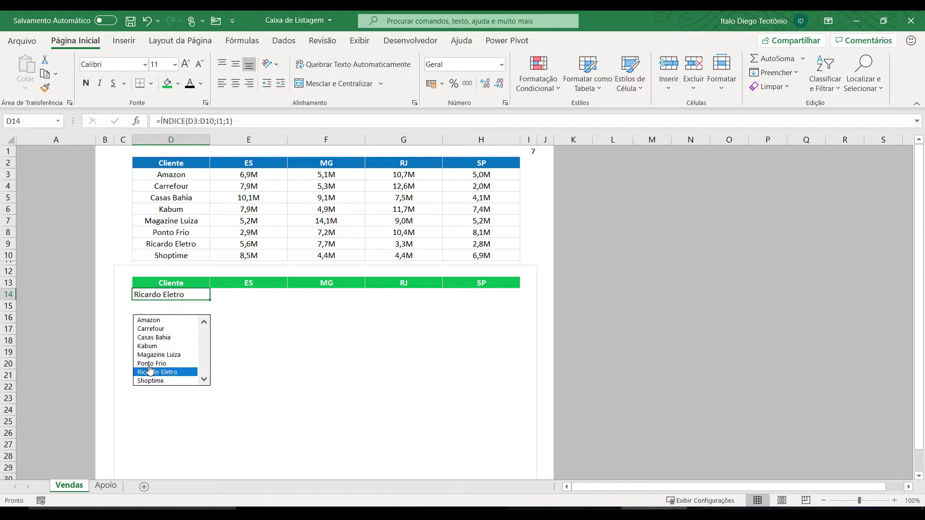
{"action": "left_click", "coordinate": [150, 364]}
{"action": "left_click", "coordinate": [161, 331]}
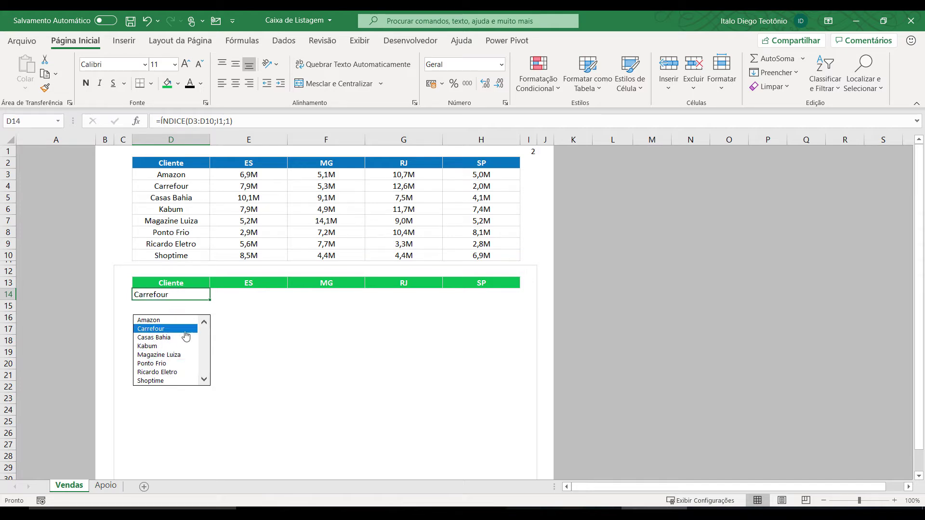
{"action": "left_click", "coordinate": [152, 363]}
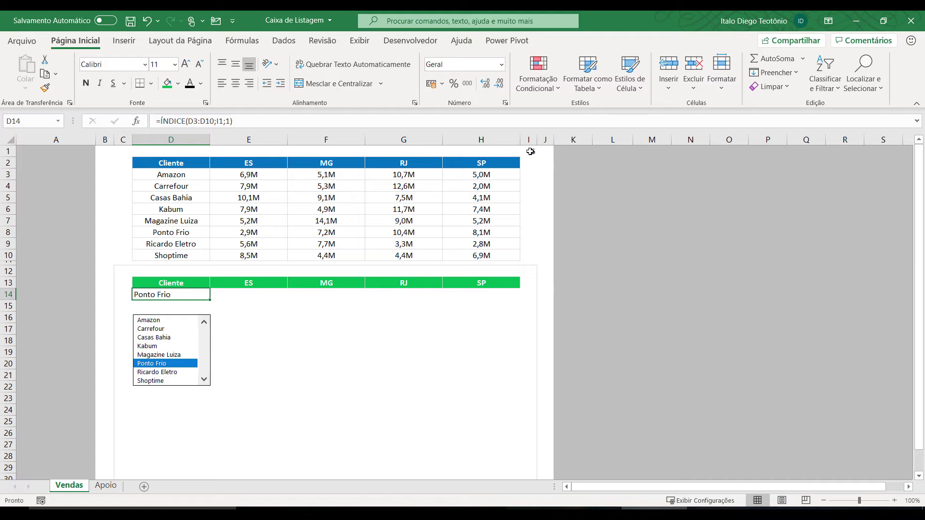
{"action": "left_click", "coordinate": [154, 339]}
{"action": "left_click", "coordinate": [149, 356]}
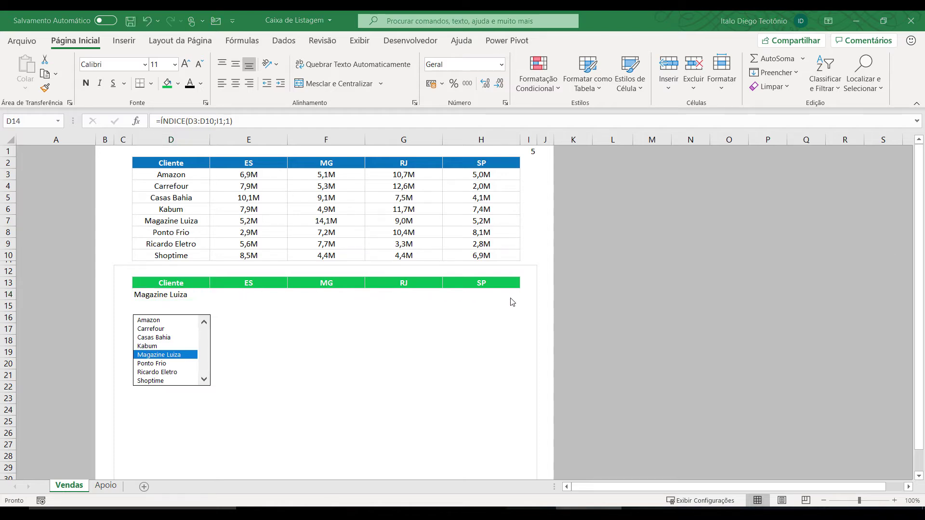
Step: Enter the formula =DESLOC(E2:H2;I1;0) in cell E14 to return the selected client's sales for all four states
{"action": "left_click", "coordinate": [263, 296]}
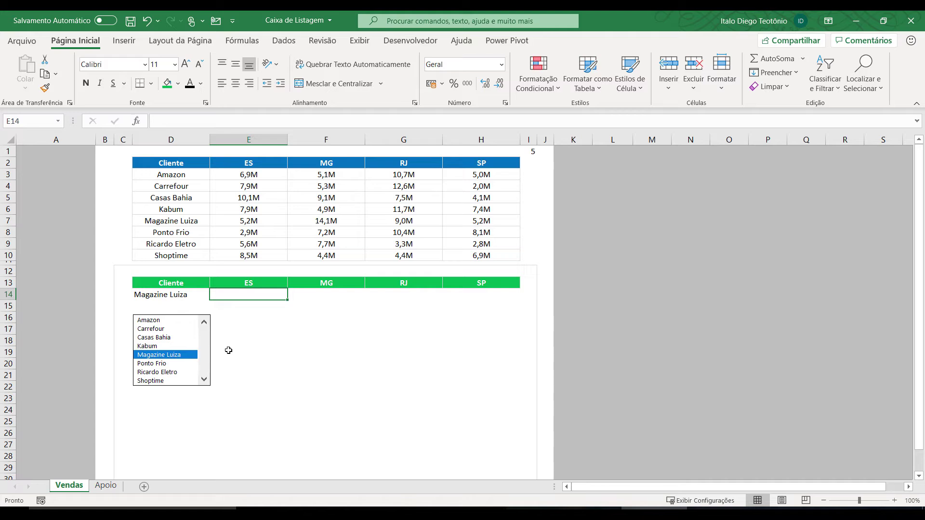
{"action": "type", "text": "=desloc("}
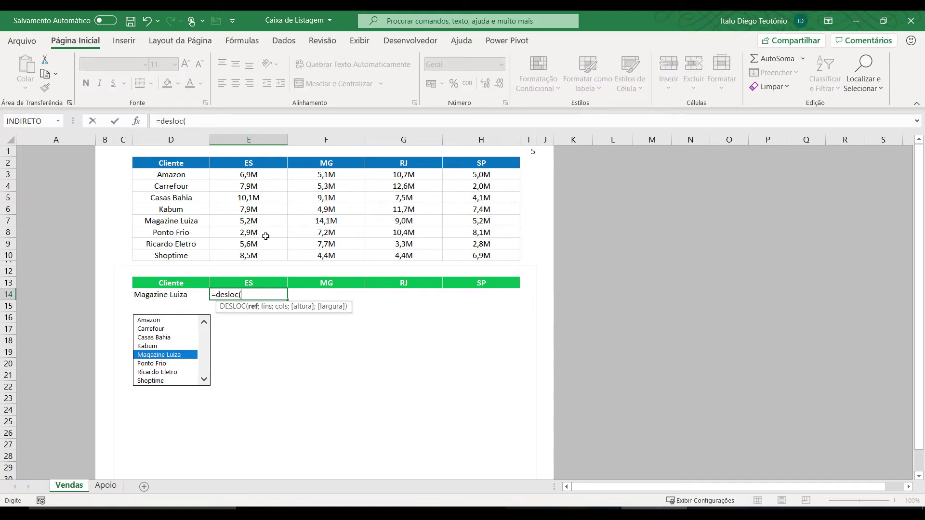
{"action": "left_click_drag", "start_coordinate": [243, 163], "coordinate": [466, 163]}
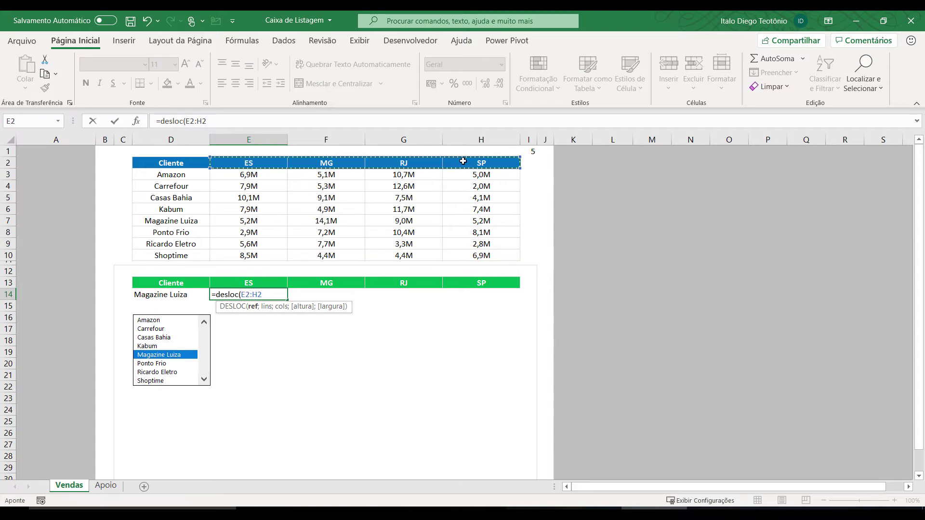
{"action": "type", "text": ";"}
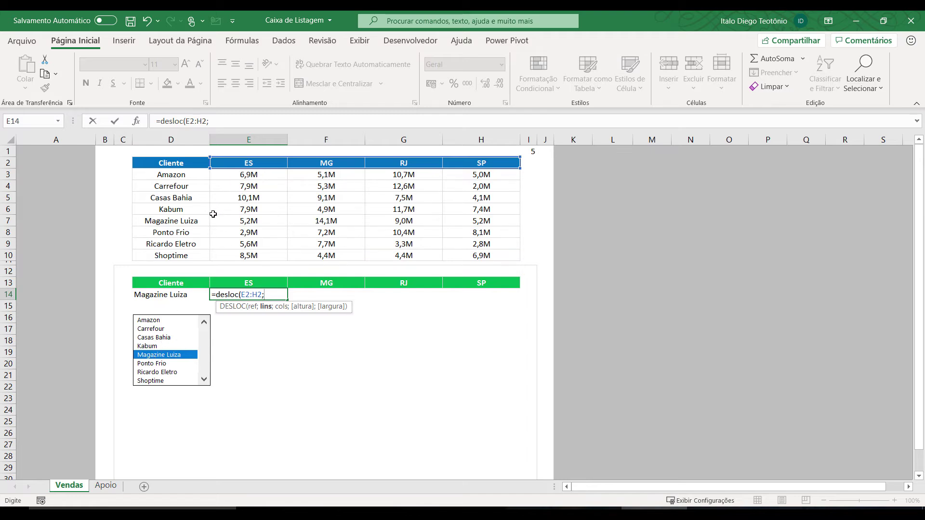
{"action": "left_click", "coordinate": [532, 151]}
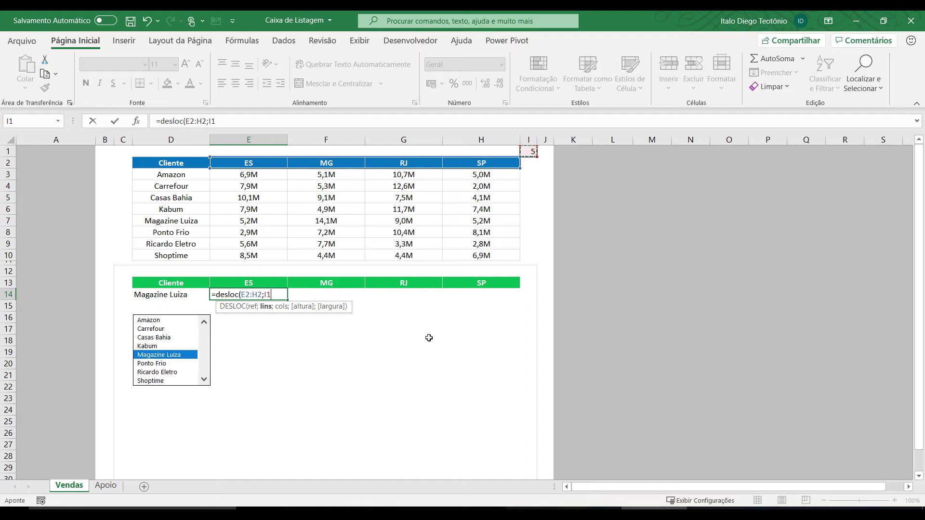
{"action": "type", "text": ";"}
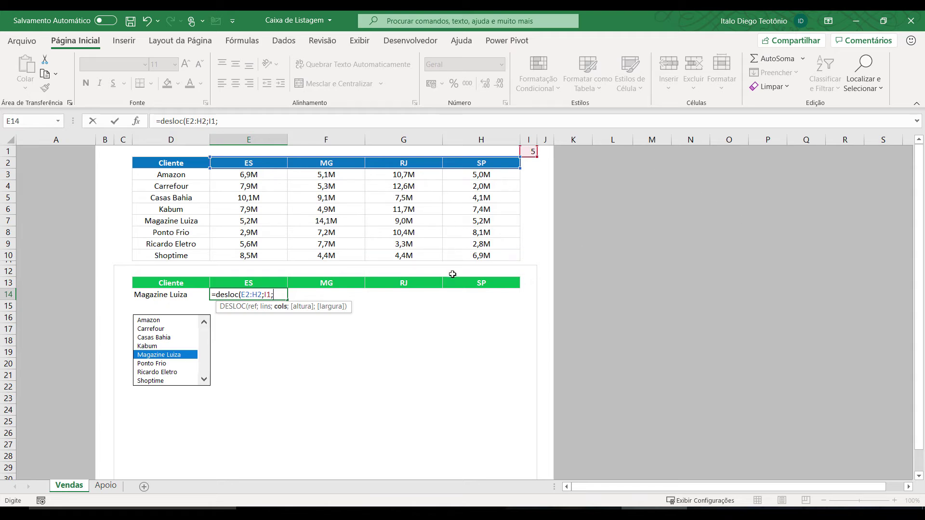
{"action": "type", "text": "0)"}
{"action": "key", "text": "Return"}
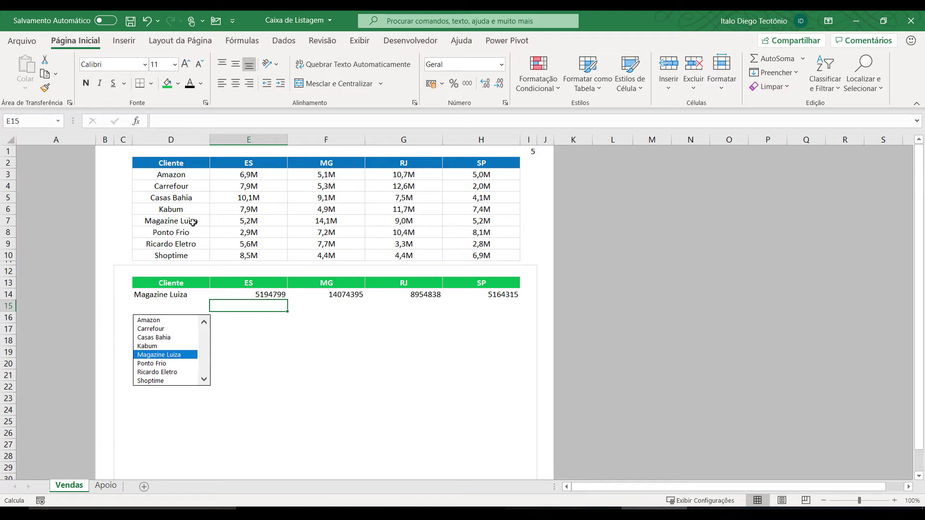
Step: Copy the formatting of the Magazine Luiza row D7:H7 onto the summary row D14:H14
{"action": "left_click_drag", "start_coordinate": [193, 222], "coordinate": [475, 220]}
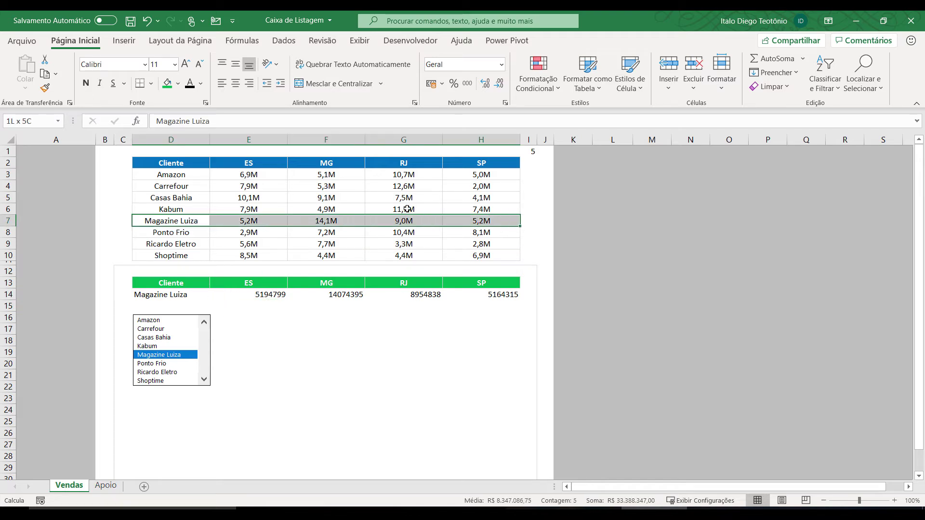
{"action": "left_click", "coordinate": [46, 88]}
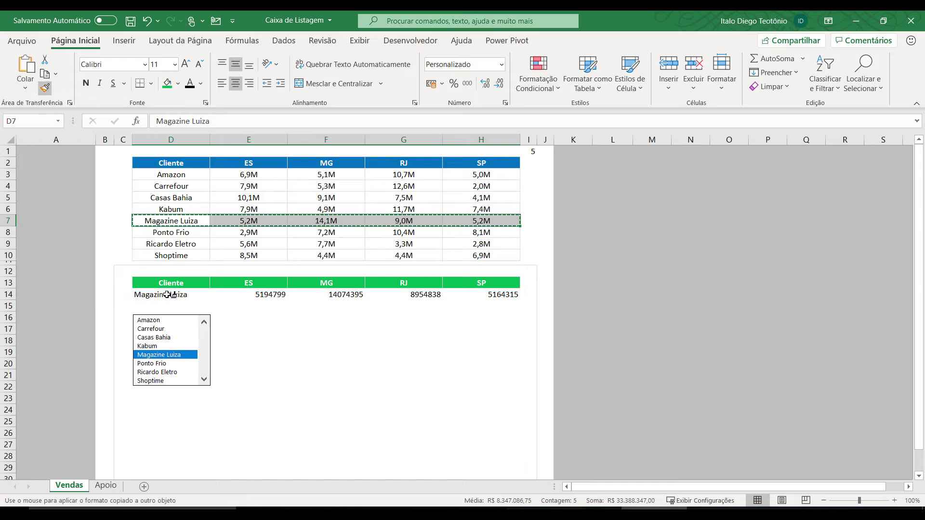
{"action": "left_click", "coordinate": [197, 295]}
{"action": "left_click", "coordinate": [362, 316]}
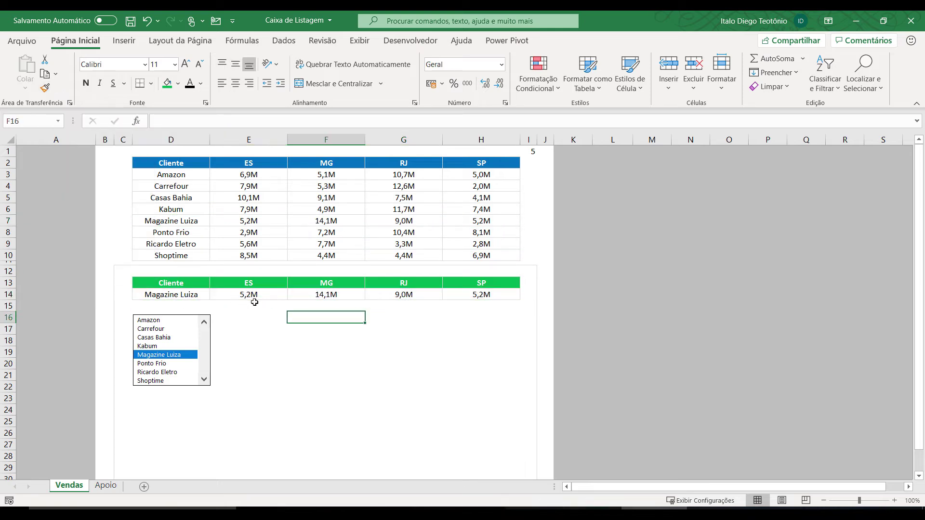
{"action": "left_click", "coordinate": [260, 296]}
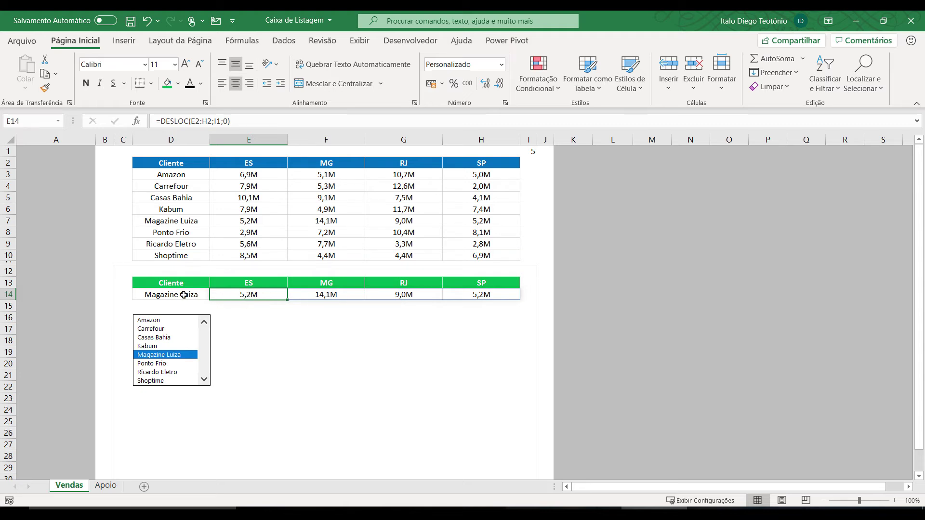
Step: Give the summary row D14:H14 a light green fill and a green font colour
{"action": "left_click_drag", "start_coordinate": [184, 295], "coordinate": [461, 298]}
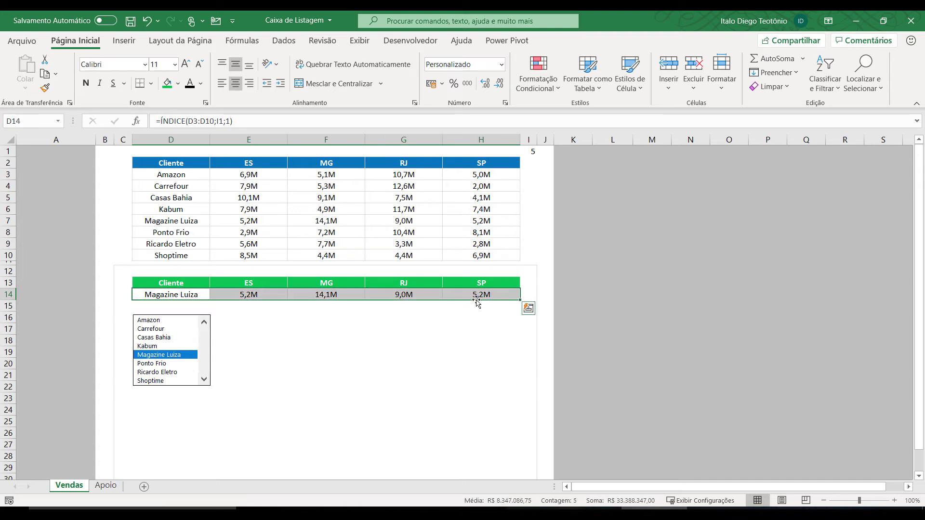
{"action": "right_click", "coordinate": [477, 301]}
{"action": "left_click", "coordinate": [524, 438]}
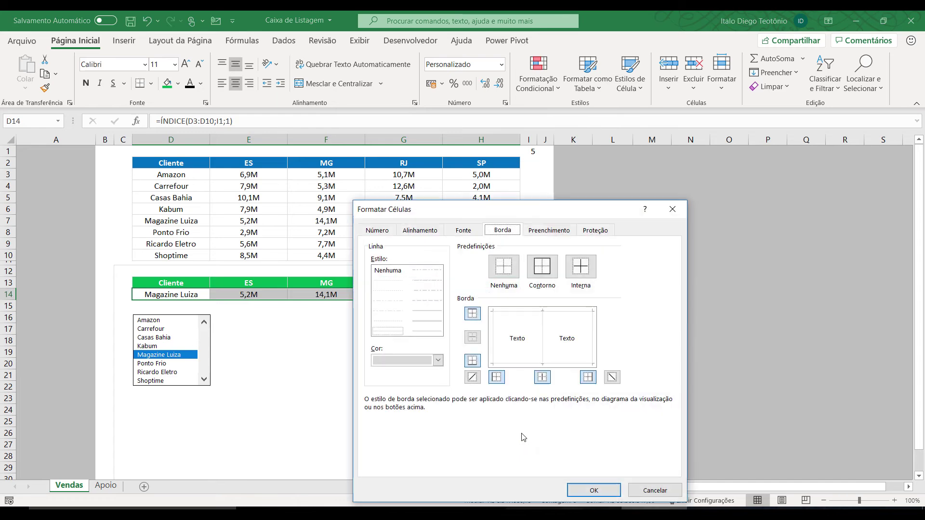
{"action": "left_click", "coordinate": [551, 232]}
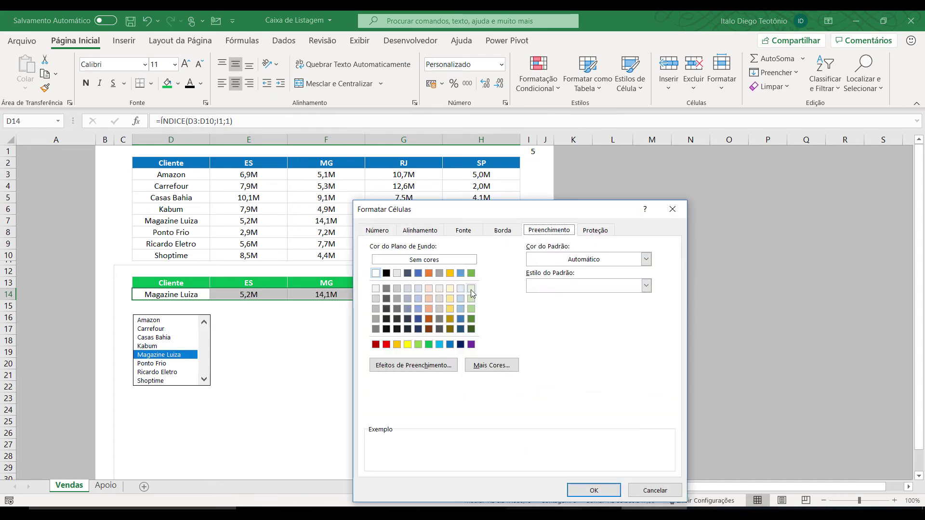
{"action": "left_click", "coordinate": [471, 290]}
{"action": "left_click", "coordinate": [464, 230]}
{"action": "left_click", "coordinate": [540, 335]}
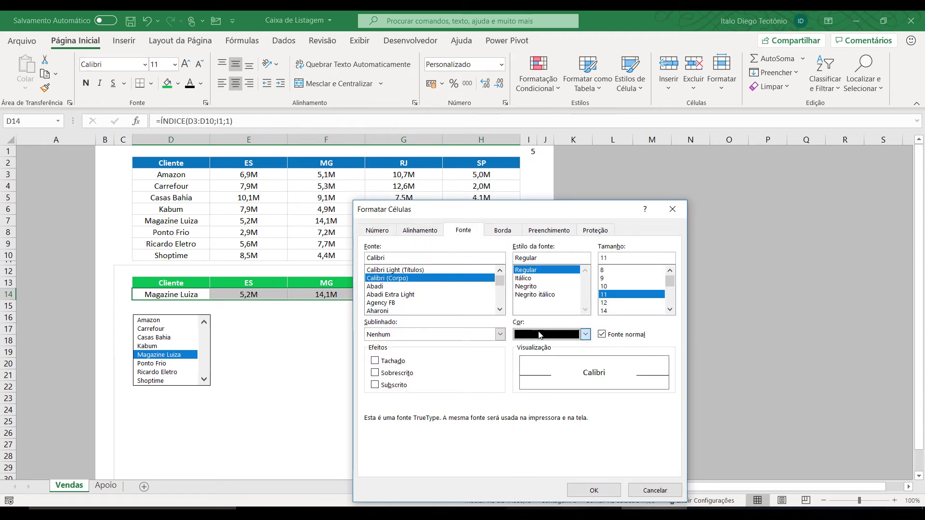
{"action": "left_click", "coordinate": [566, 464]}
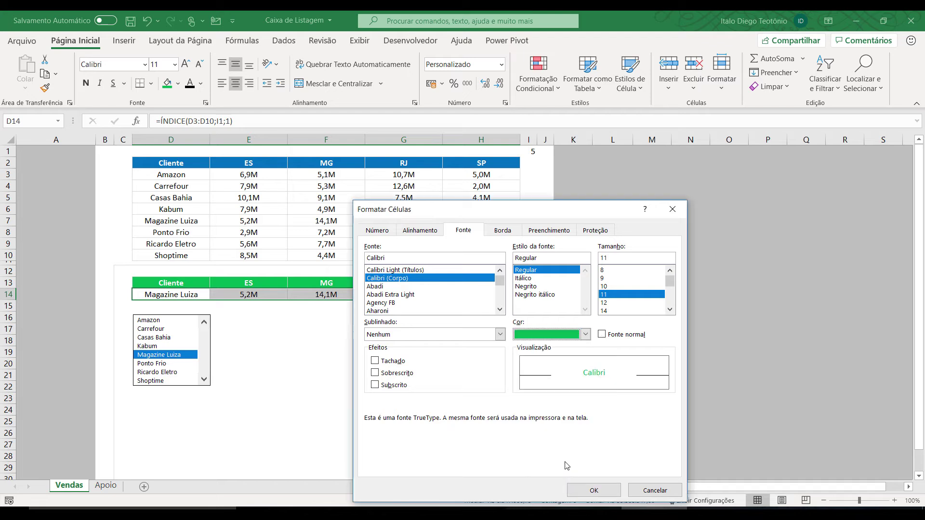
{"action": "left_click", "coordinate": [582, 492]}
{"action": "left_click", "coordinate": [445, 397]}
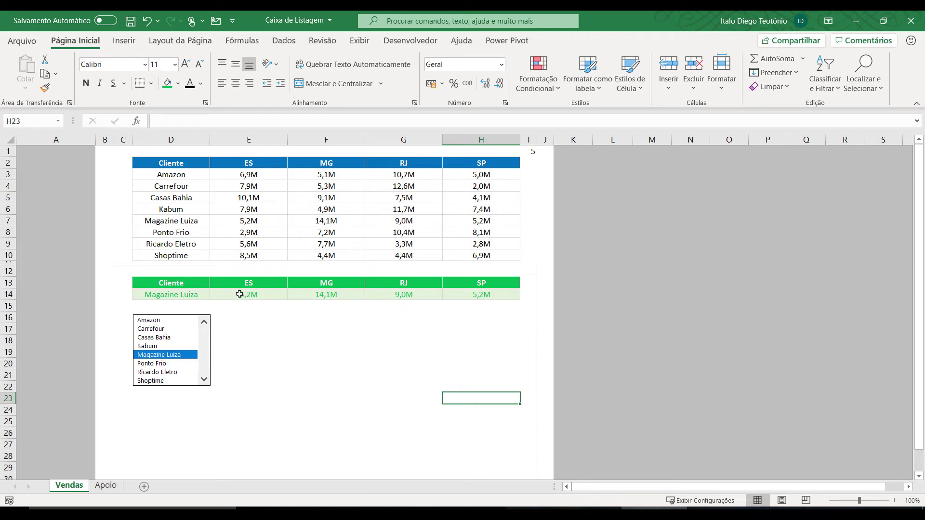
Step: Select various clients in the list box to check the whole summary row, ending on Magazine Luiza
{"action": "left_click", "coordinate": [161, 338]}
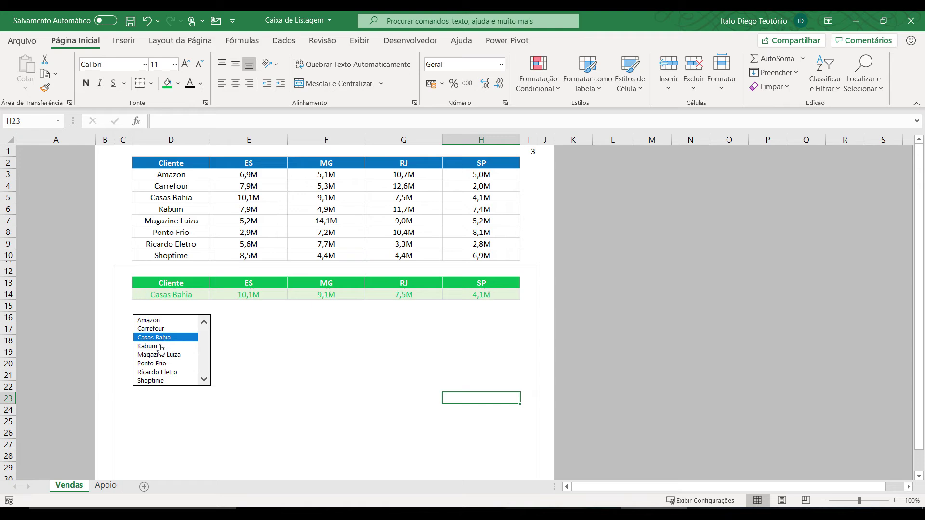
{"action": "left_click", "coordinate": [155, 364]}
{"action": "left_click", "coordinate": [157, 380]}
{"action": "left_click", "coordinate": [160, 372]}
{"action": "left_click", "coordinate": [157, 344]}
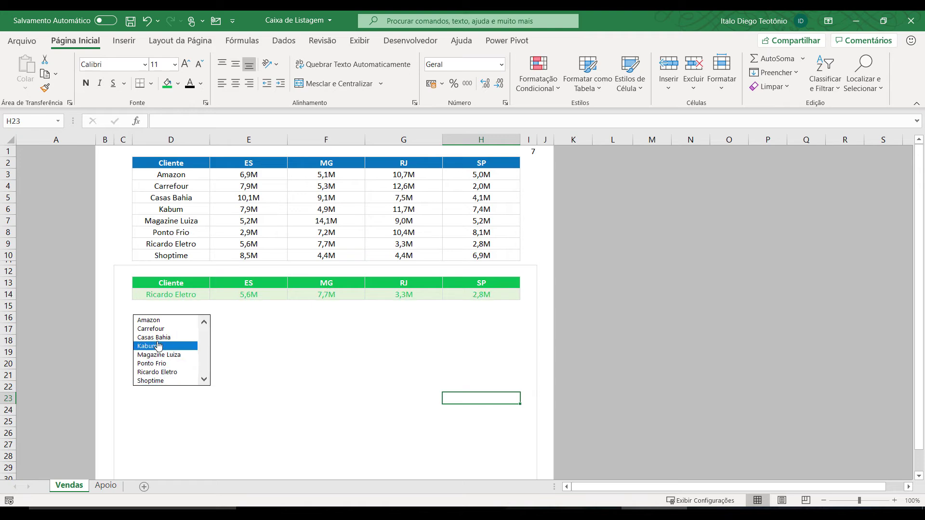
{"action": "left_click", "coordinate": [152, 329]}
{"action": "left_click", "coordinate": [154, 337]}
{"action": "left_click", "coordinate": [156, 354]}
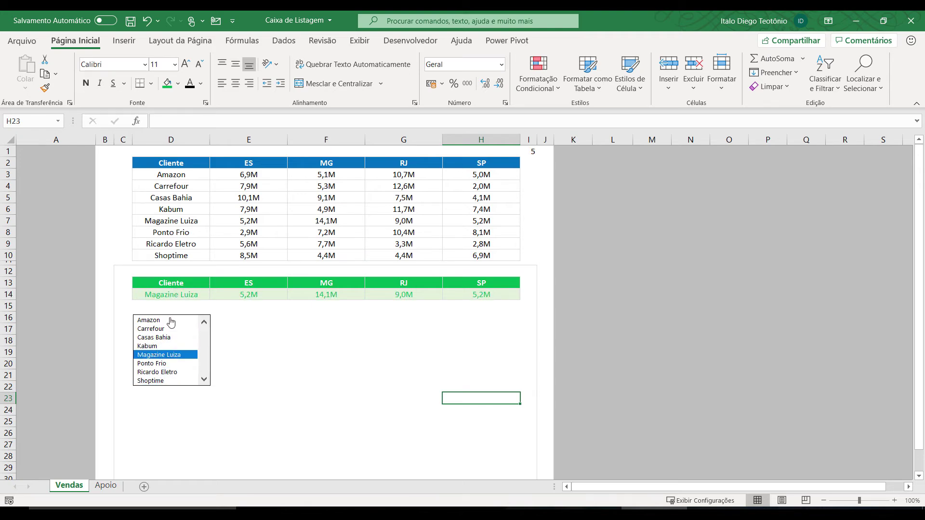
Step: Insert a filled map chart from the summary table D13:H14 and place it beside the client list box
{"action": "left_click_drag", "start_coordinate": [172, 286], "coordinate": [479, 291]}
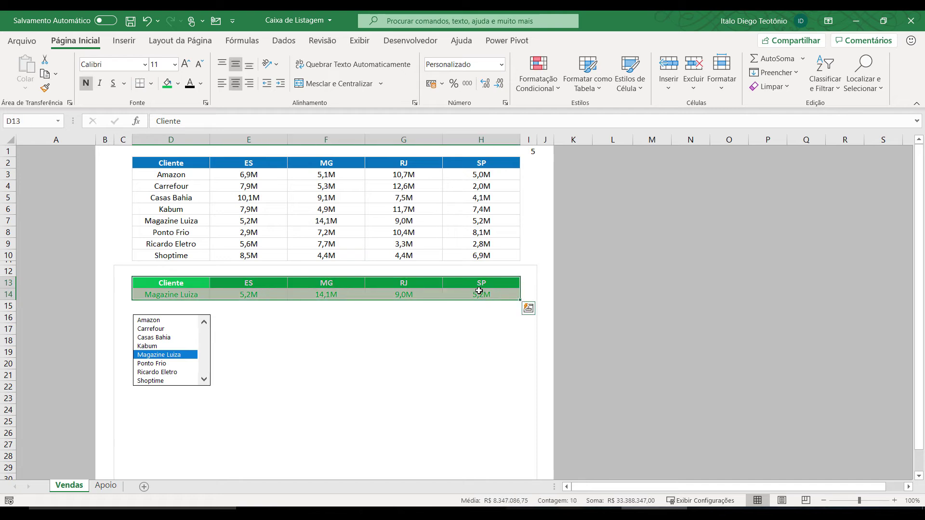
{"action": "left_click", "coordinate": [134, 43]}
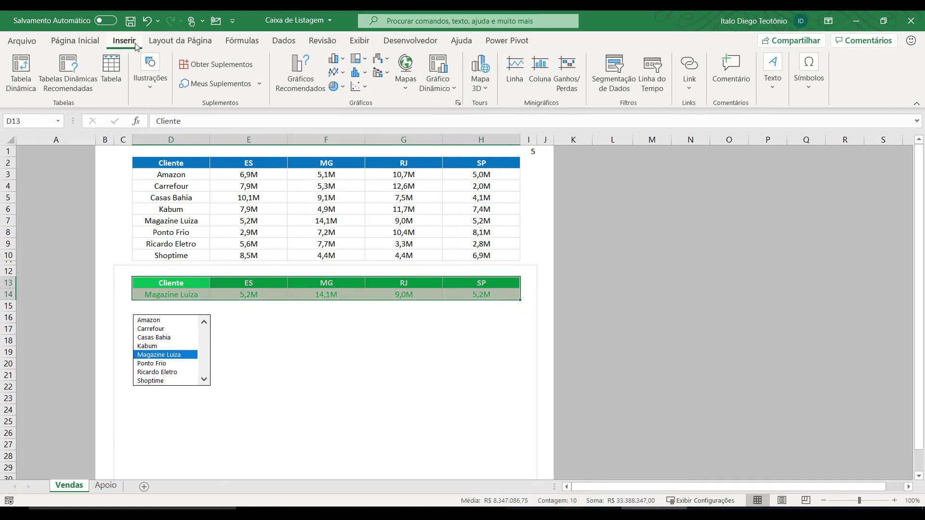
{"action": "left_click", "coordinate": [406, 89]}
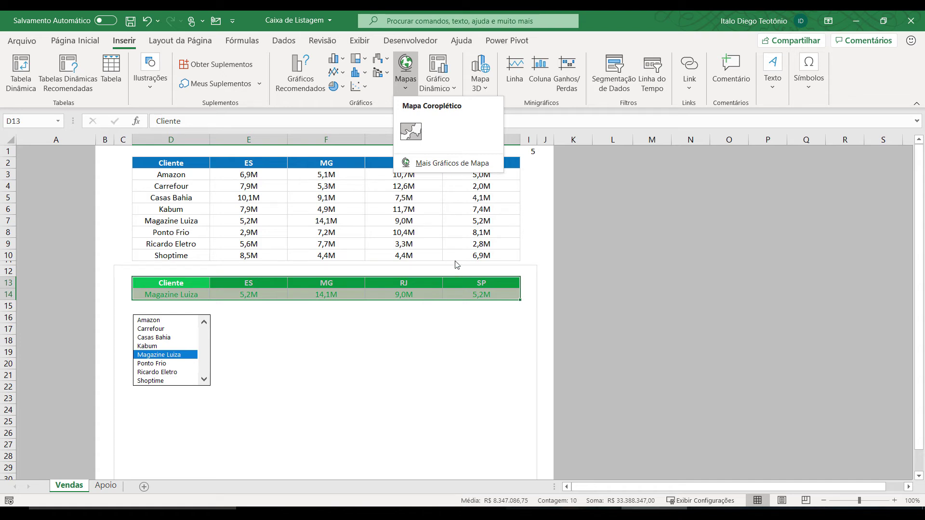
{"action": "left_click", "coordinate": [412, 133]}
{"action": "left_click_drag", "start_coordinate": [520, 229], "coordinate": [423, 312]}
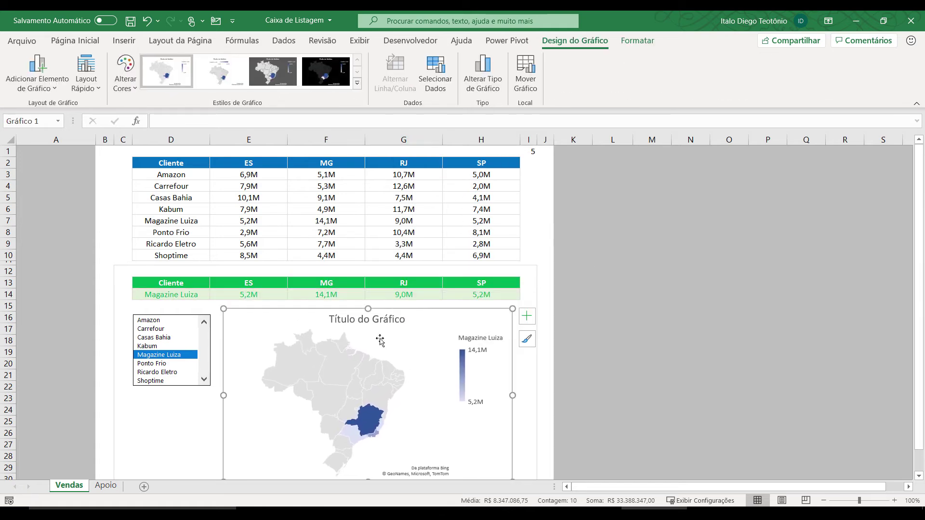
{"action": "scroll", "coordinate": [366, 346], "scroll_direction": "down", "scroll_amount": 1}
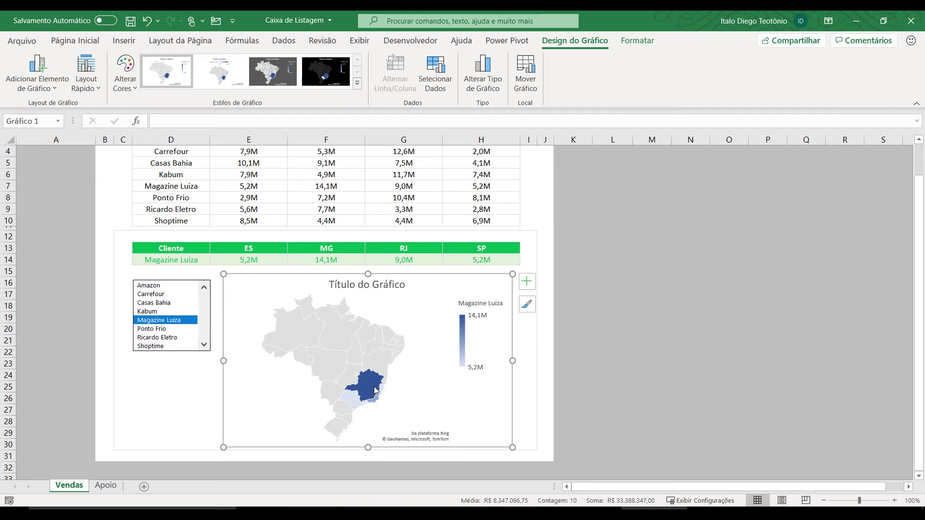
Step: Select various clients in the list box to check that the map chart updates, ending on Carrefour
{"action": "left_click", "coordinate": [161, 311]}
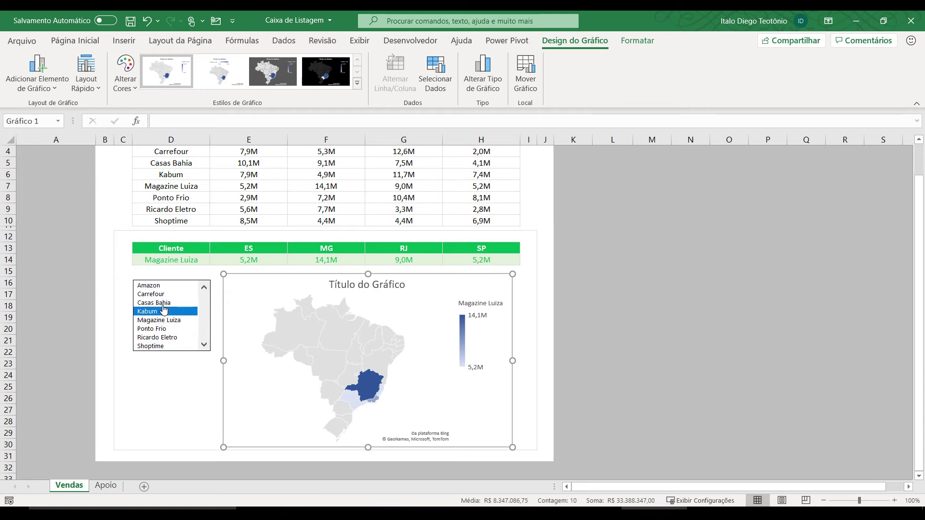
{"action": "left_click", "coordinate": [154, 328]}
{"action": "left_click", "coordinate": [156, 338]}
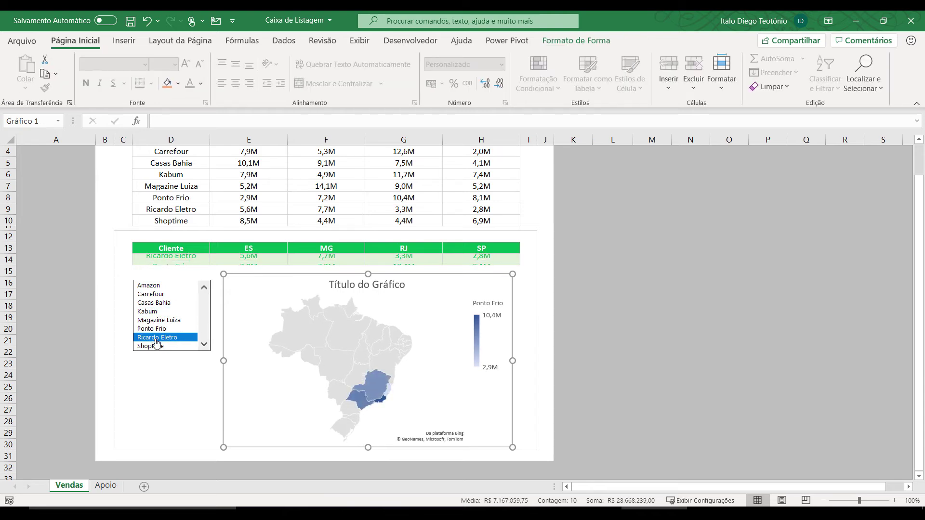
{"action": "left_click", "coordinate": [156, 346]}
{"action": "left_click", "coordinate": [157, 303]}
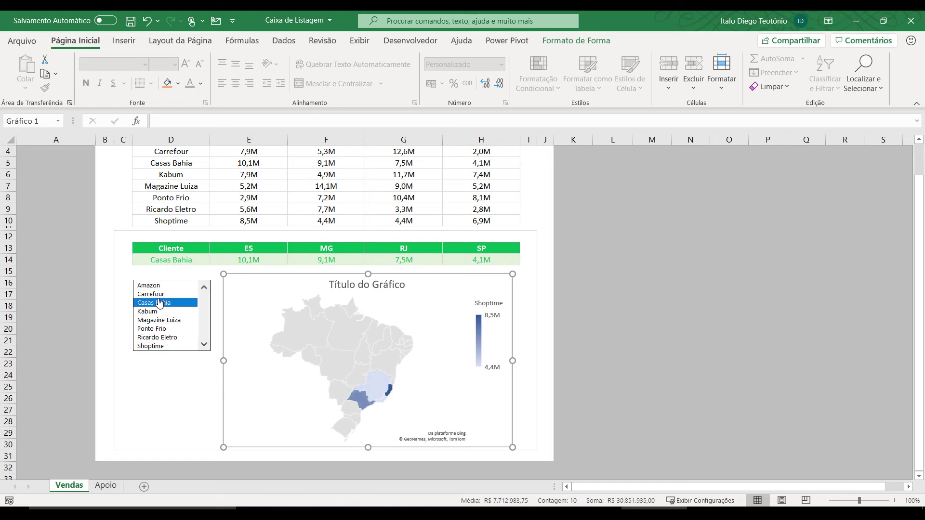
{"action": "left_click", "coordinate": [157, 288]}
{"action": "left_click", "coordinate": [157, 294]}
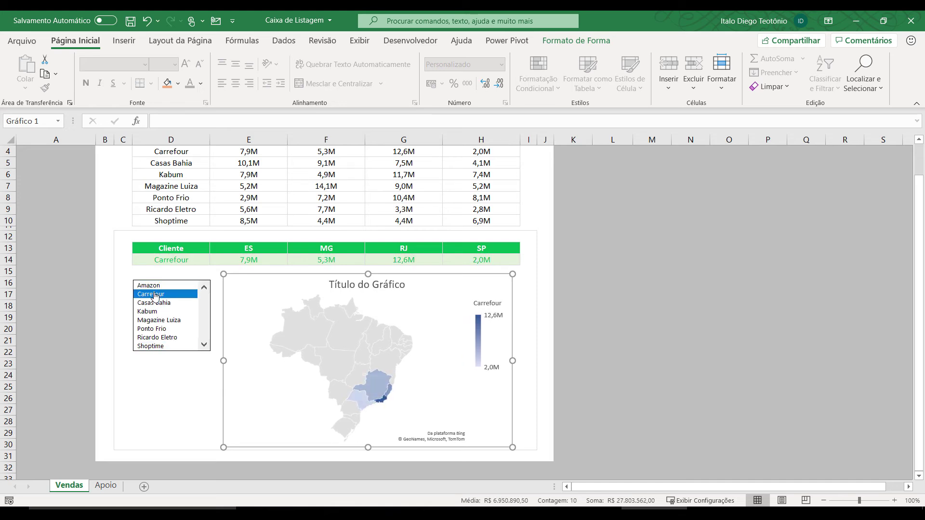
Step: Set the map series' area option to Somente regiões com dados
{"action": "right_click", "coordinate": [352, 354]}
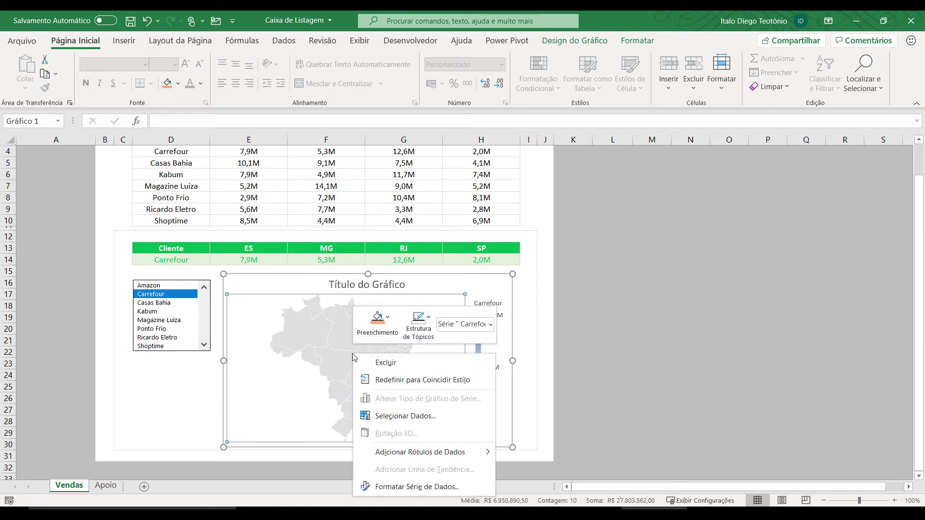
{"action": "left_click", "coordinate": [434, 487]}
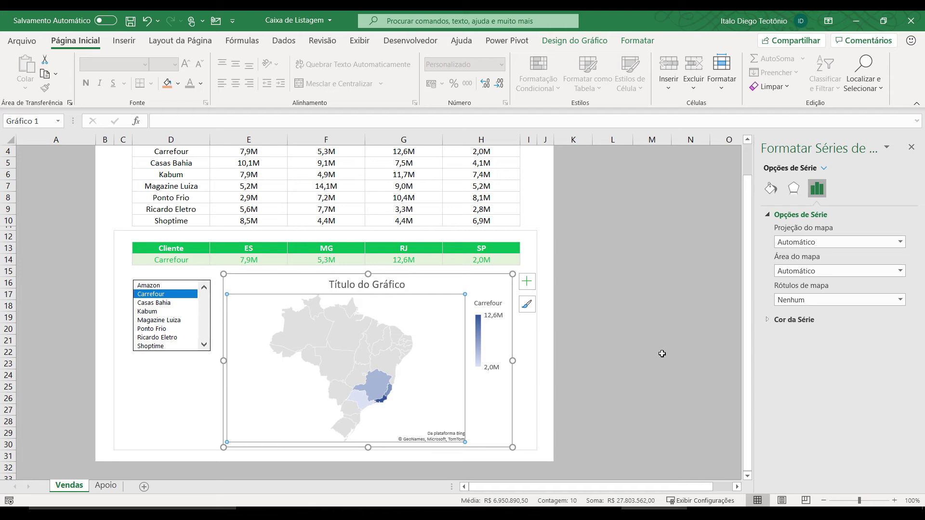
{"action": "left_click", "coordinate": [838, 274]}
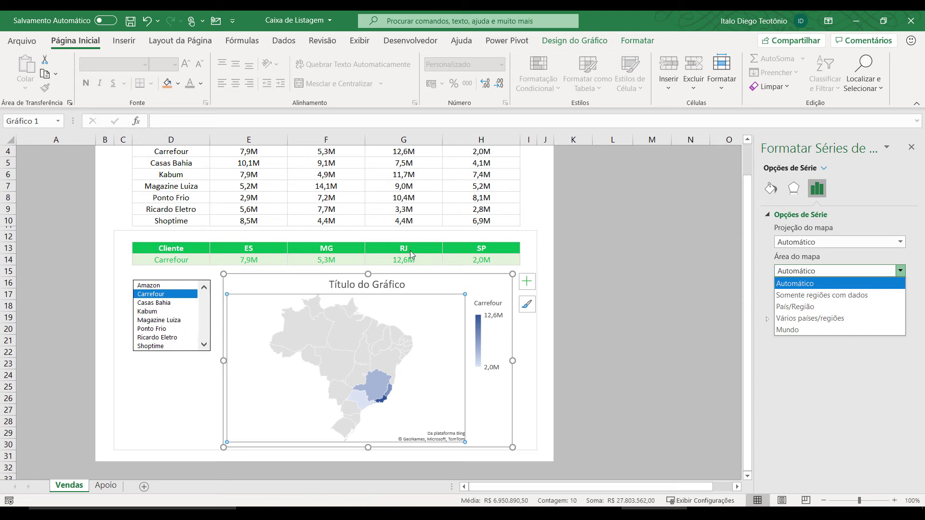
{"action": "left_click", "coordinate": [807, 296]}
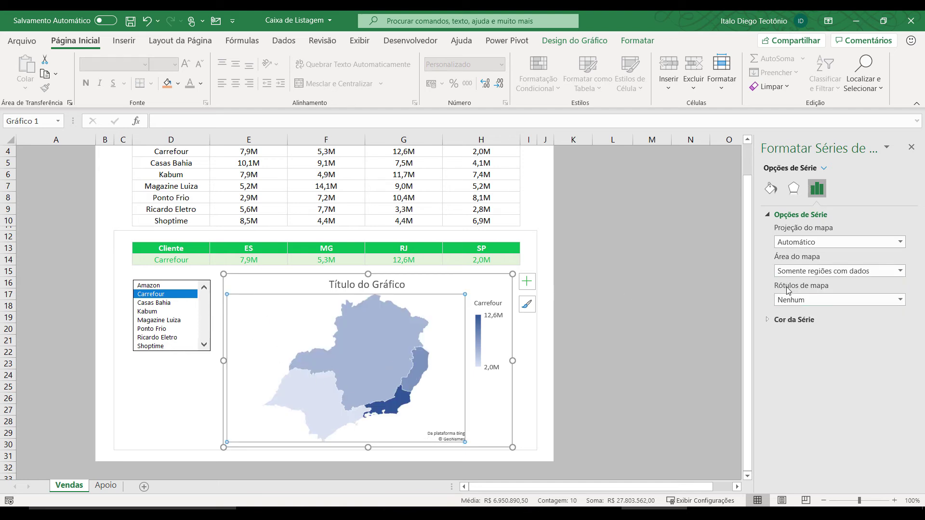
Step: Try the Mundo map area on the map series and return it to Somente regiões com dados
{"action": "left_click", "coordinate": [808, 274]}
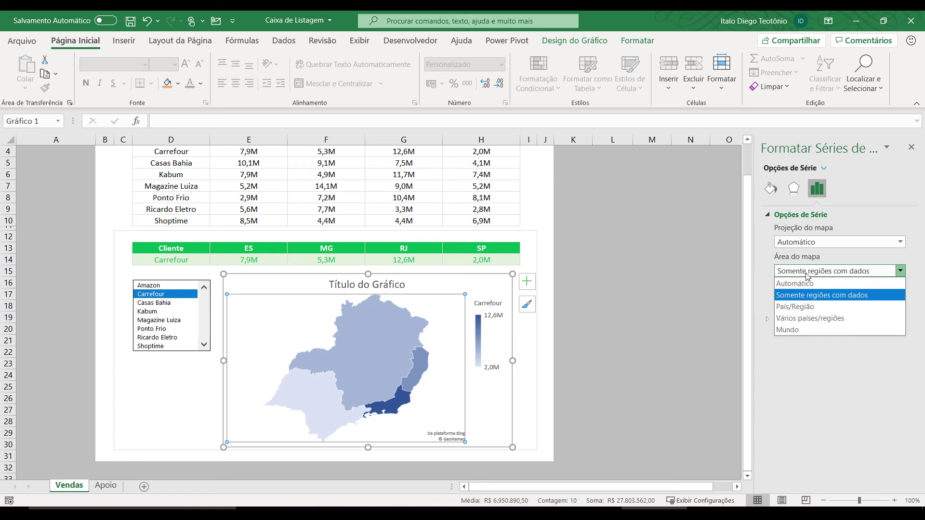
{"action": "left_click", "coordinate": [806, 331]}
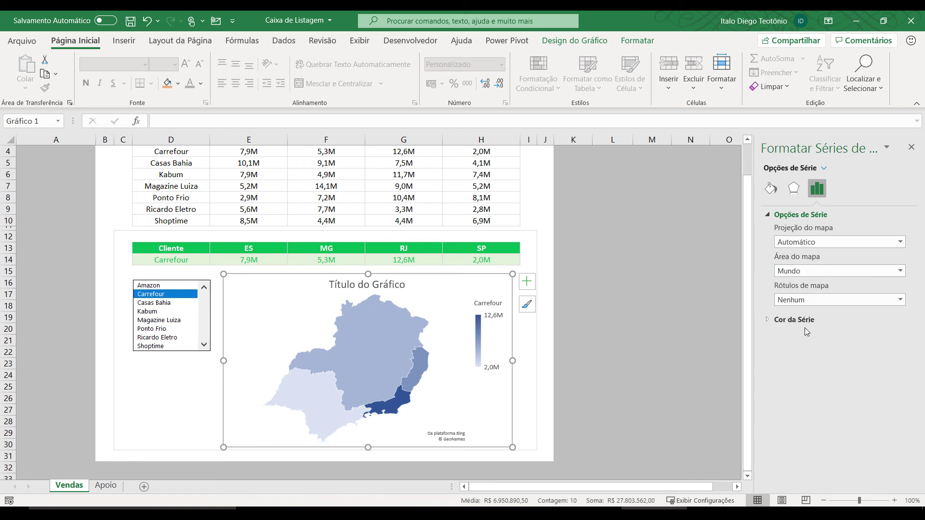
{"action": "left_click", "coordinate": [812, 272]}
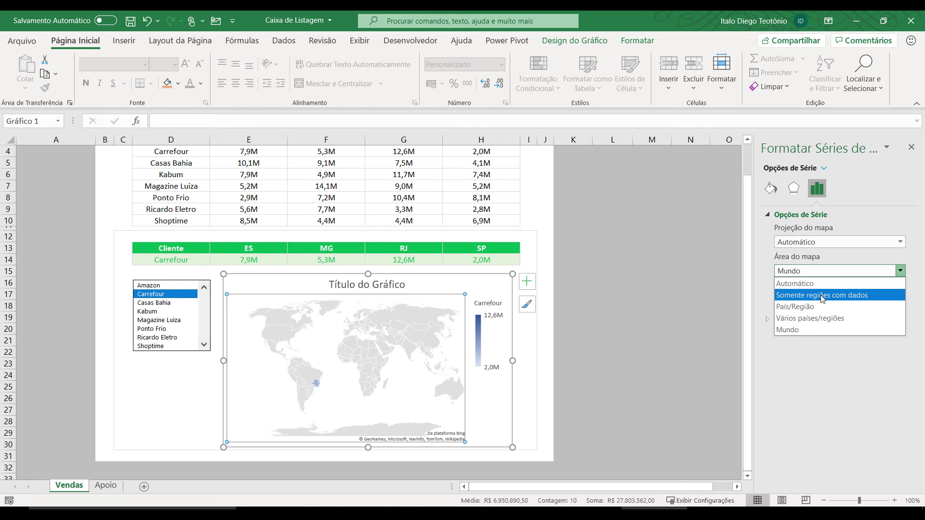
{"action": "left_click", "coordinate": [822, 295]}
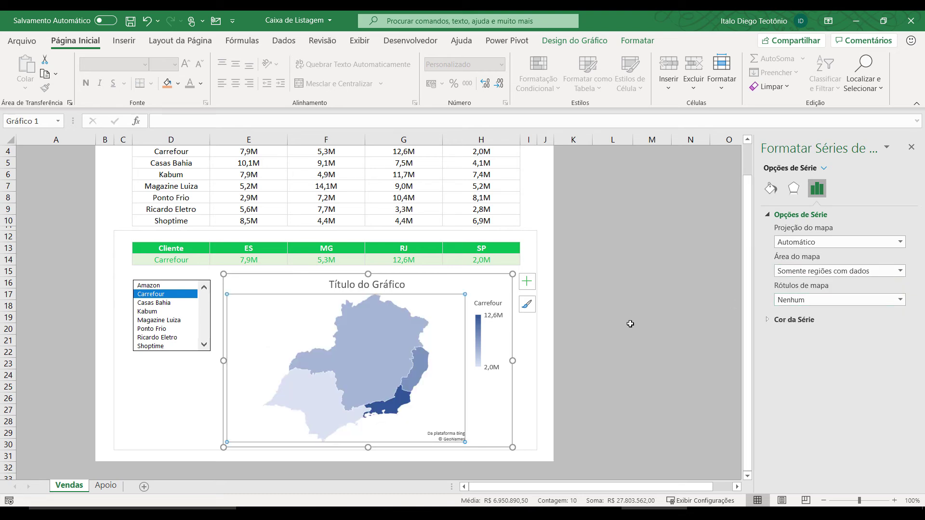
Step: Change the map chart's colours to the green monochromatic palette
{"action": "left_click", "coordinate": [581, 40]}
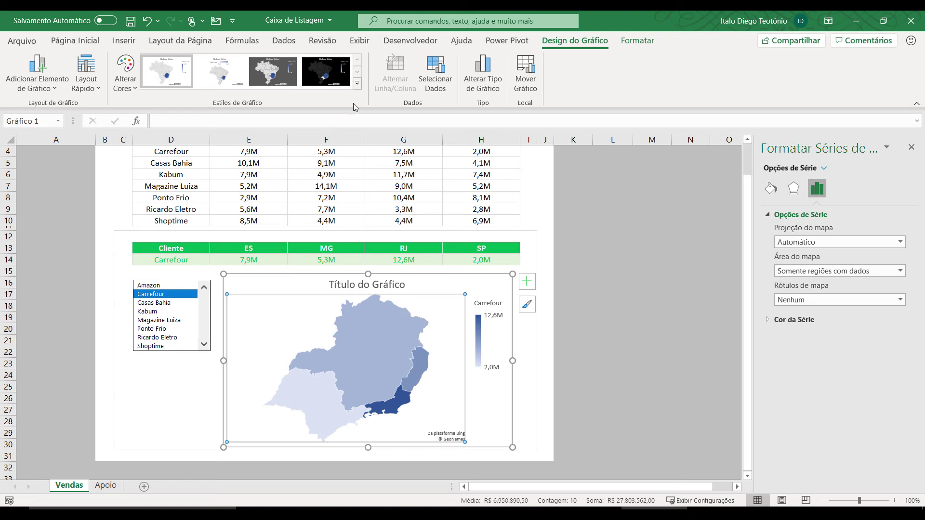
{"action": "left_click", "coordinate": [129, 89]}
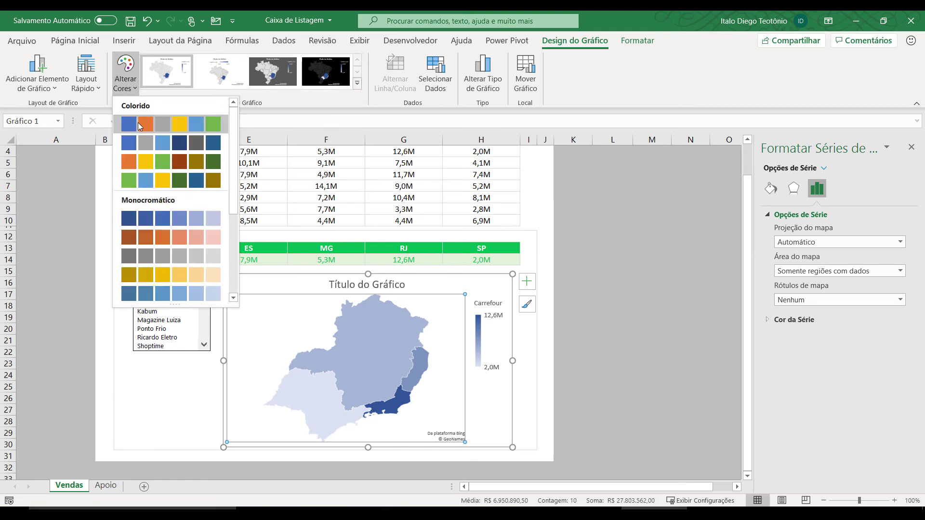
{"action": "left_click", "coordinate": [139, 293]}
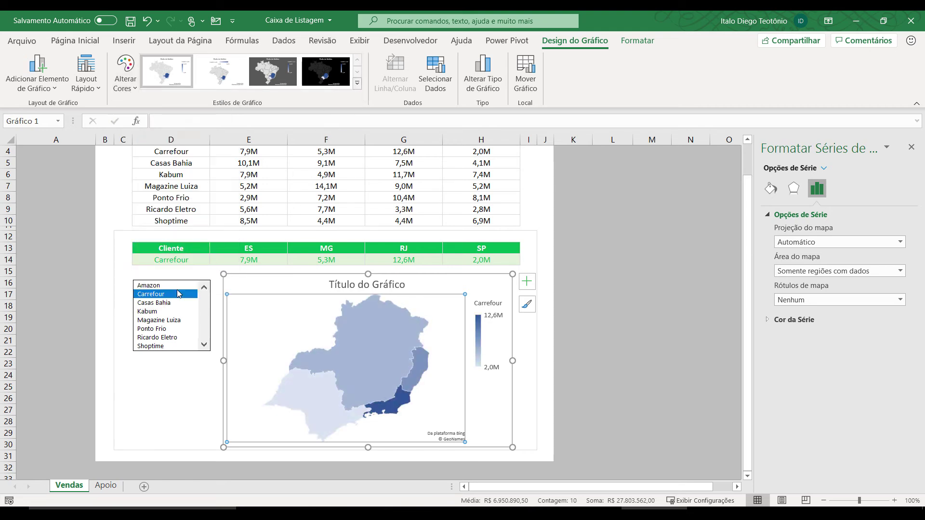
{"action": "left_click", "coordinate": [152, 390]}
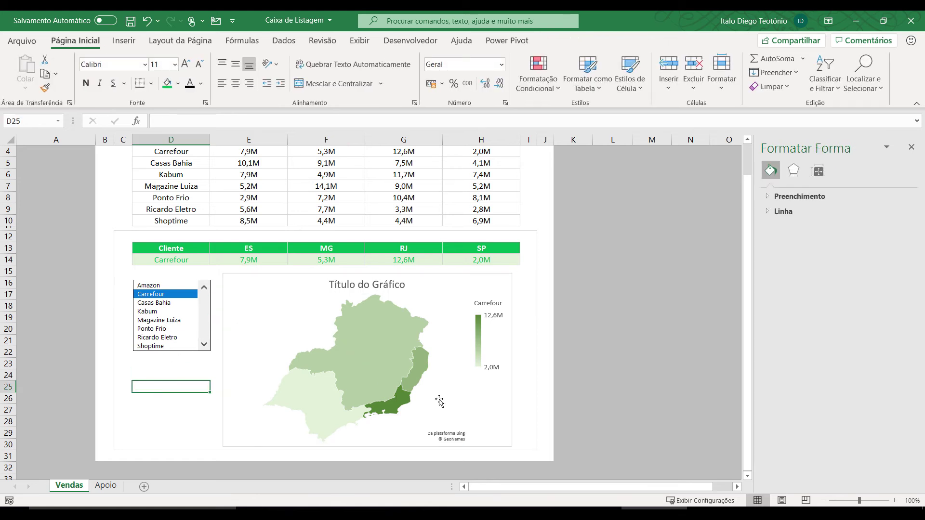
Step: Select several clients in the list box to check the green map, ending on Amazon, and close the formatting pane
{"action": "mouse_move", "coordinate": [406, 407]}
{"action": "left_click", "coordinate": [153, 303]}
{"action": "left_click", "coordinate": [153, 312]}
{"action": "left_click", "coordinate": [155, 321]}
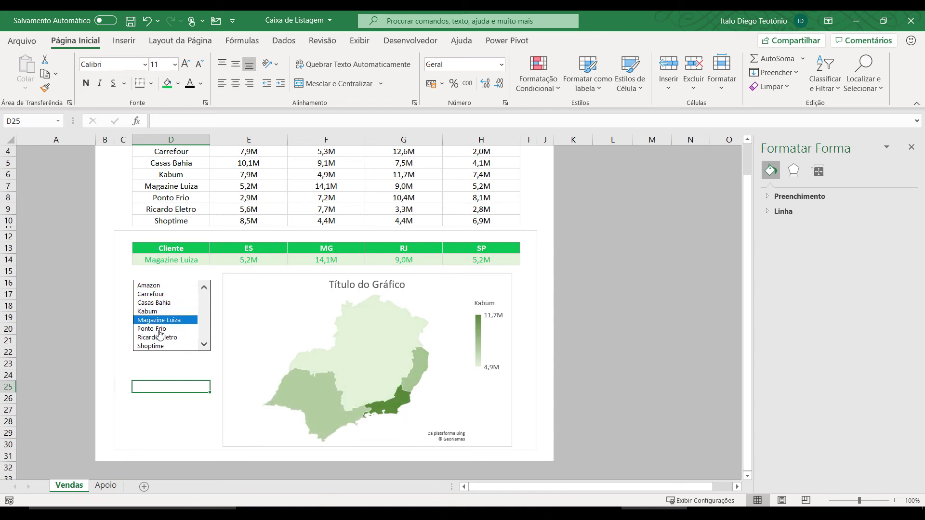
{"action": "left_click", "coordinate": [161, 339]}
{"action": "left_click", "coordinate": [153, 329]}
{"action": "left_click", "coordinate": [152, 295]}
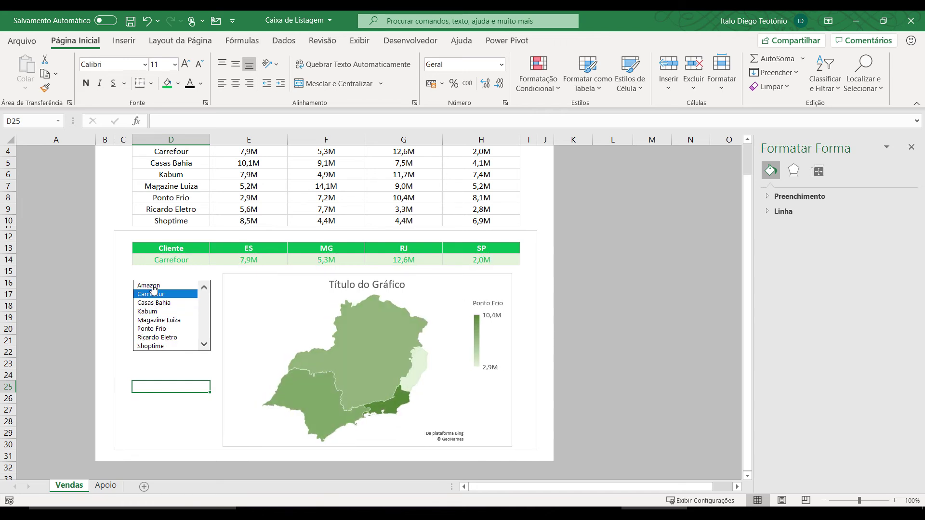
{"action": "left_click", "coordinate": [154, 287]}
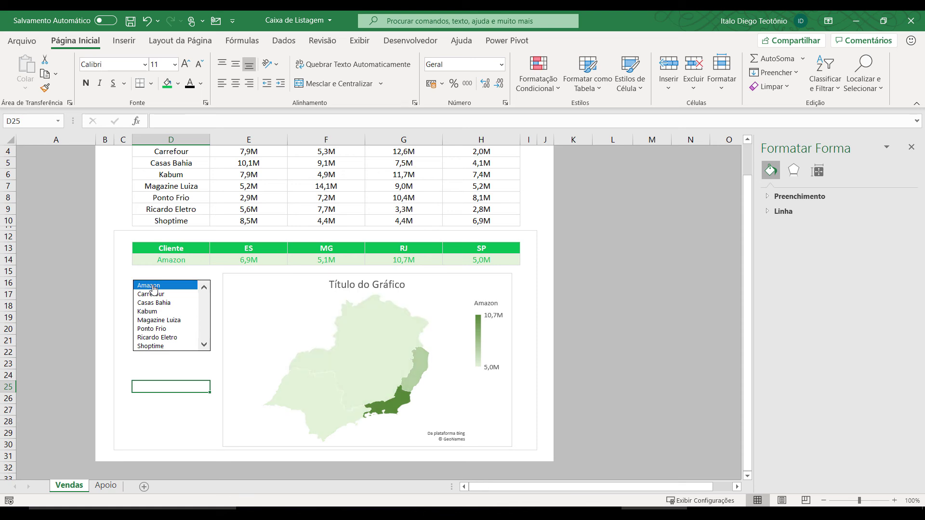
{"action": "left_click", "coordinate": [911, 147]}
Step: Copy the Amazon logo from the Apoio sheet and paste it below the list box on the Vendas sheet
{"action": "left_click", "coordinate": [106, 485]}
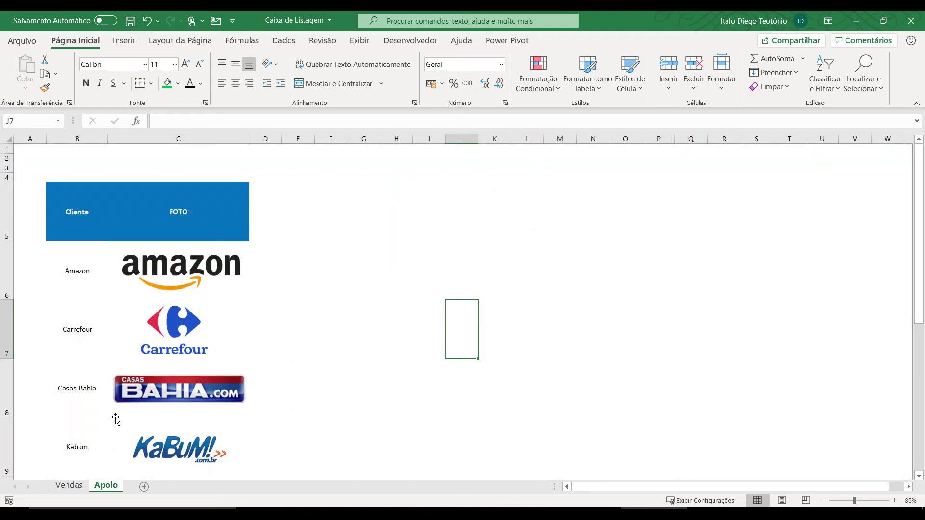
{"action": "scroll", "coordinate": [146, 270], "scroll_direction": "down", "scroll_amount": 3}
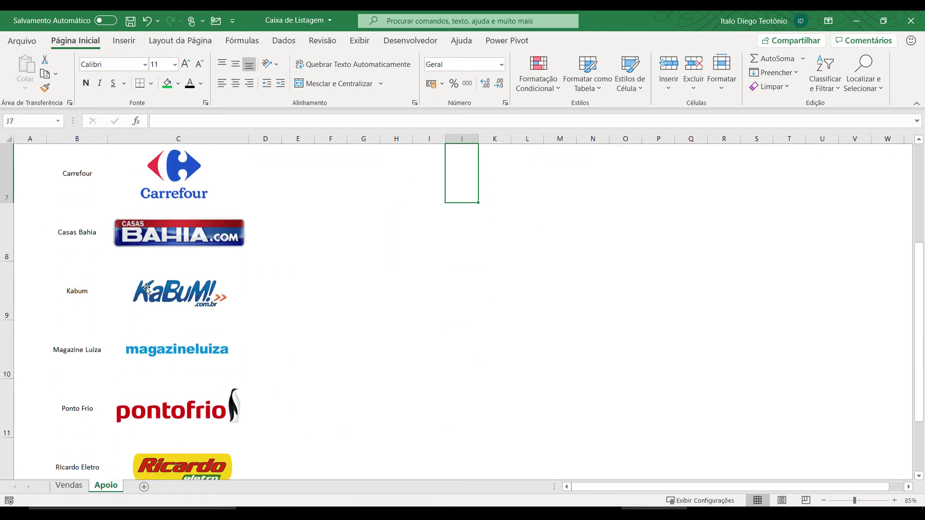
{"action": "scroll", "coordinate": [146, 289], "scroll_direction": "up", "scroll_amount": 2}
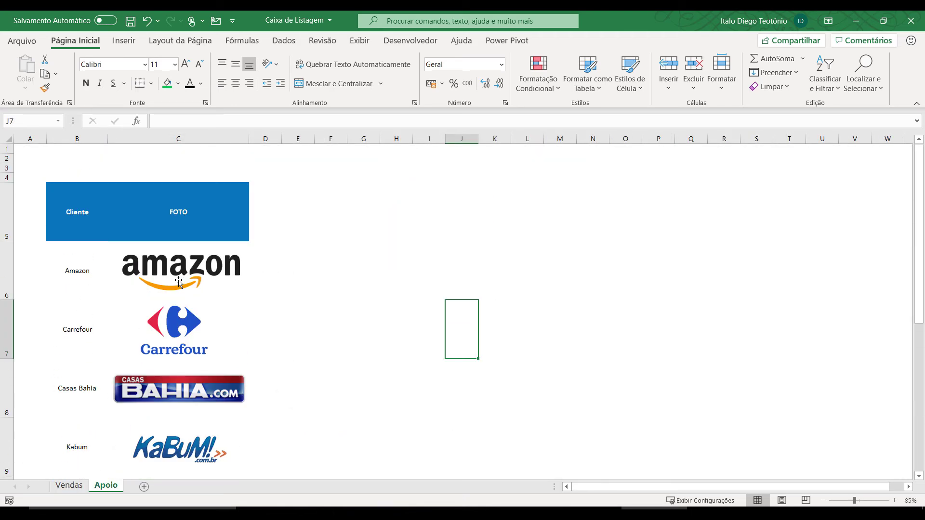
{"action": "left_click", "coordinate": [189, 266]}
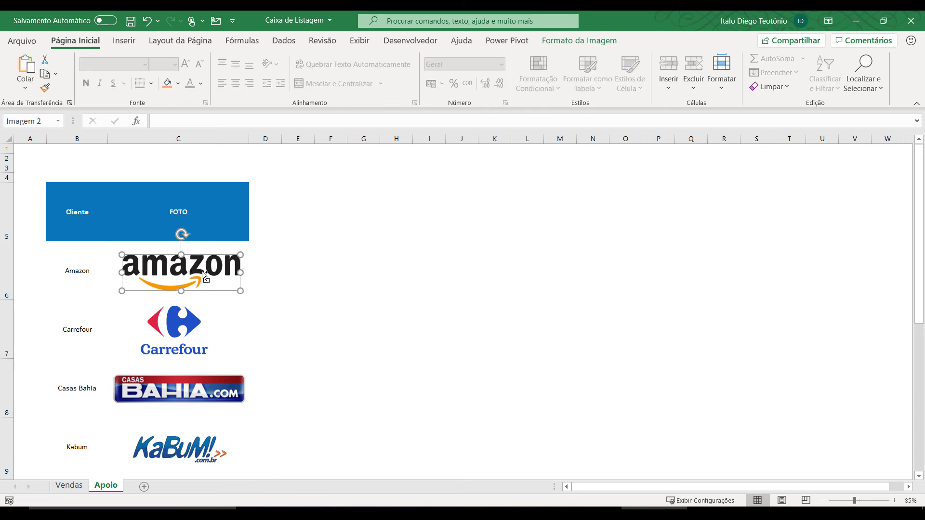
{"action": "left_click", "coordinate": [69, 485]}
{"action": "left_click", "coordinate": [143, 408]}
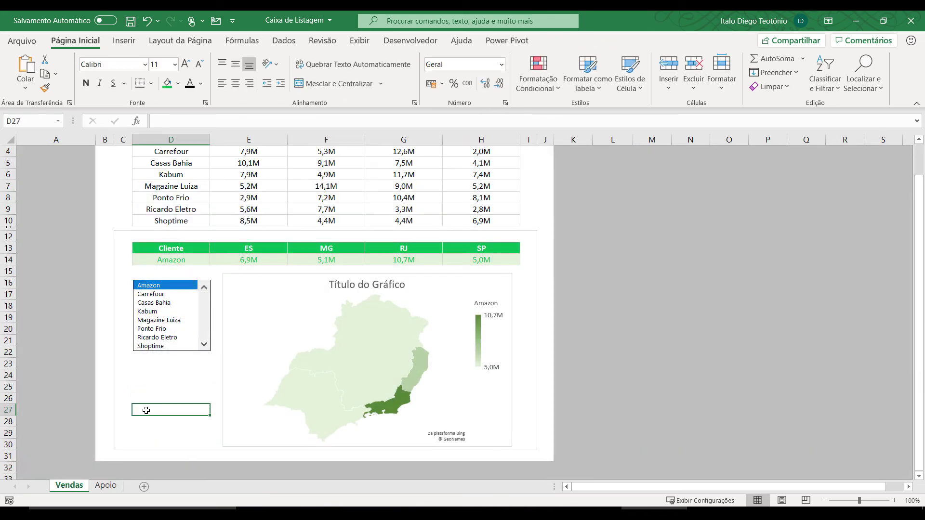
{"action": "key", "text": "ctrl+v"}
{"action": "left_click_drag", "start_coordinate": [180, 407], "coordinate": [176, 399]}
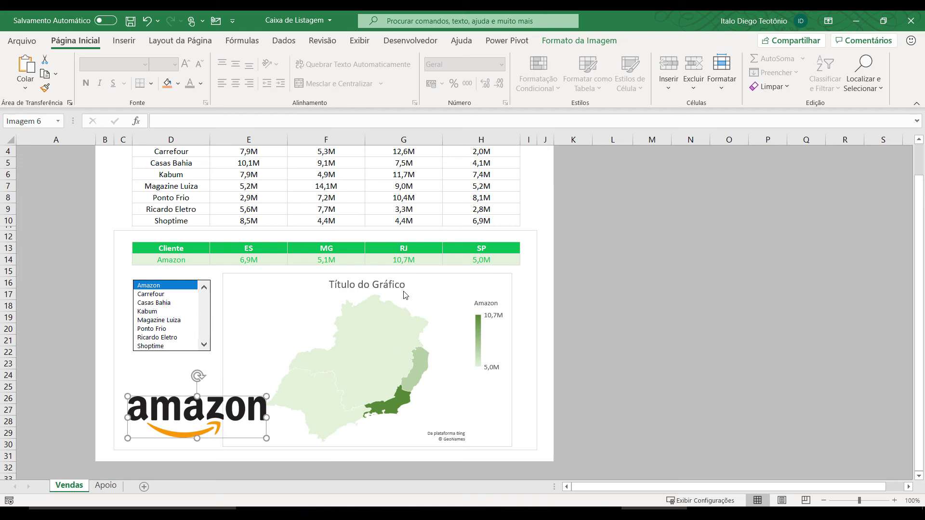
Step: Delete the map chart's title and enlarge the chart to about 7.85 cm high and 13.7 cm wide
{"action": "left_click", "coordinate": [384, 287]}
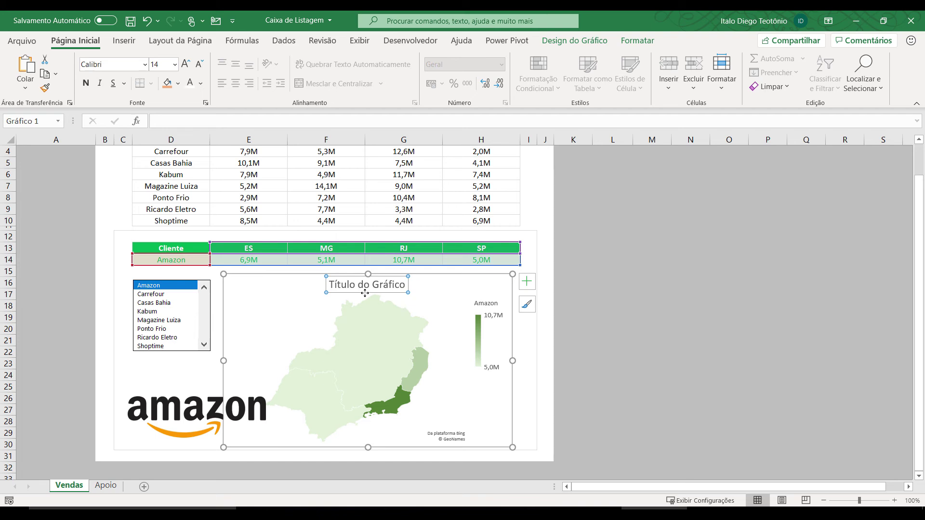
{"action": "key", "text": "Delete"}
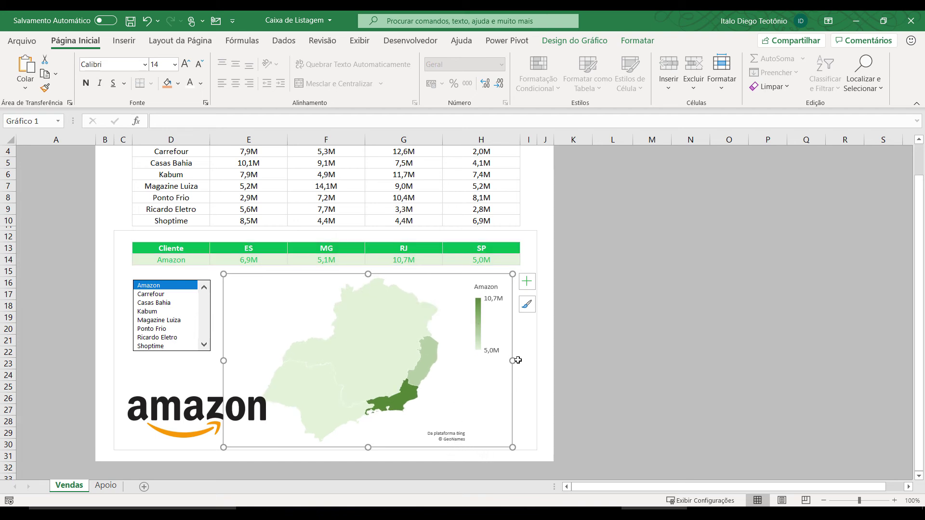
{"action": "left_click_drag", "start_coordinate": [513, 360], "coordinate": [536, 361]}
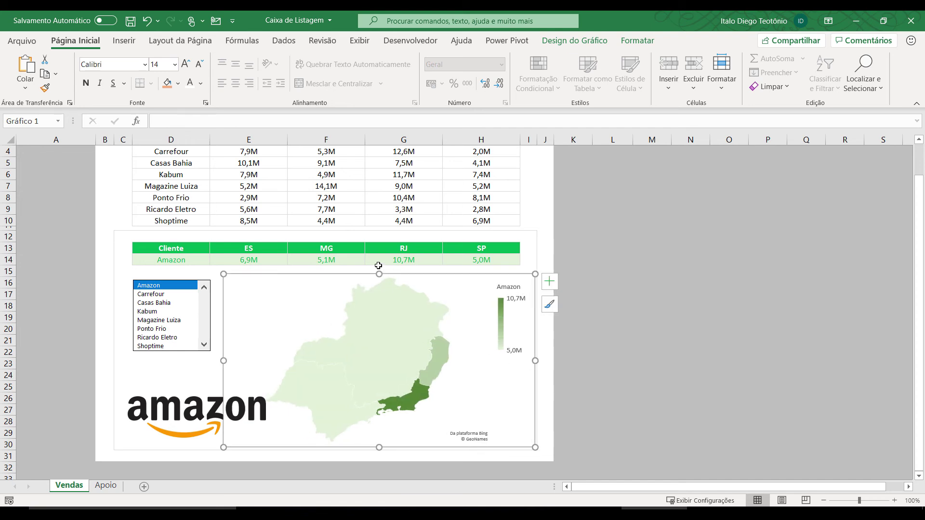
{"action": "left_click_drag", "start_coordinate": [380, 273], "coordinate": [379, 269]}
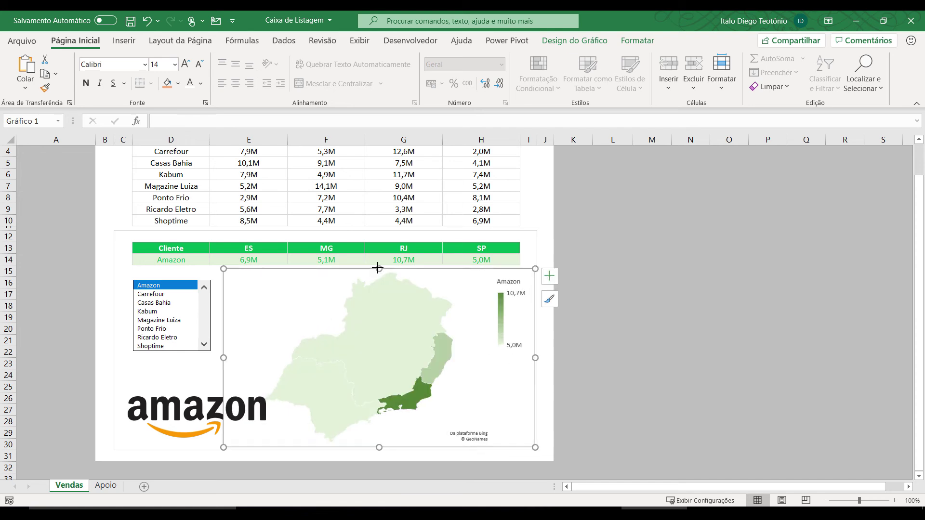
Step: Remove the outline from the map chart on the Vendas sheet
{"action": "left_click", "coordinate": [636, 40]}
{"action": "left_click", "coordinate": [379, 72]}
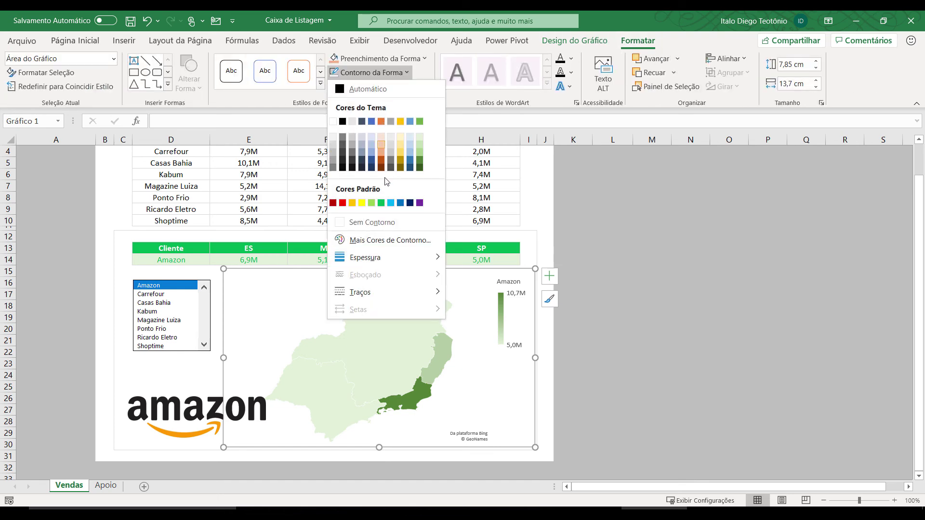
{"action": "left_click", "coordinate": [390, 224]}
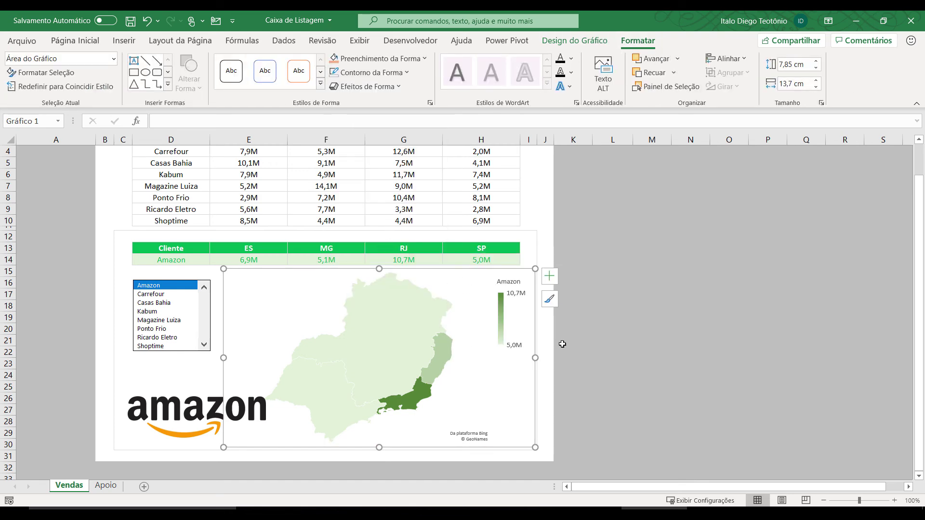
Step: Shrink the Amazon logo below the list box so that it no longer overlaps the map
{"action": "left_click", "coordinate": [647, 373]}
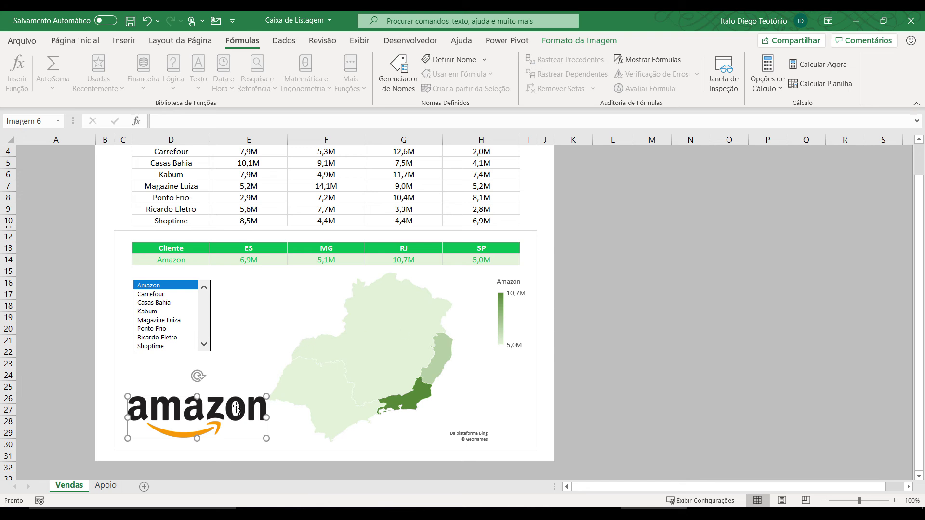
{"action": "left_click_drag", "start_coordinate": [266, 397], "coordinate": [242, 400]}
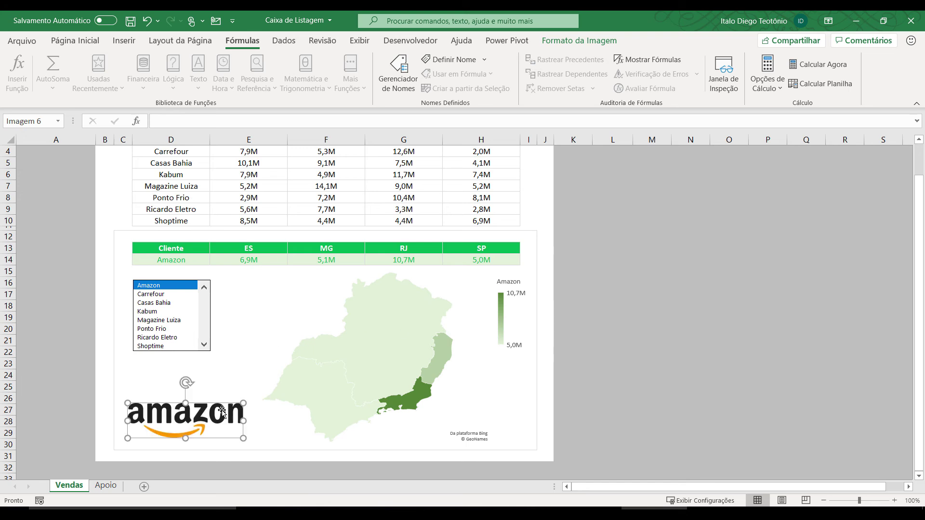
{"action": "left_click", "coordinate": [628, 237]}
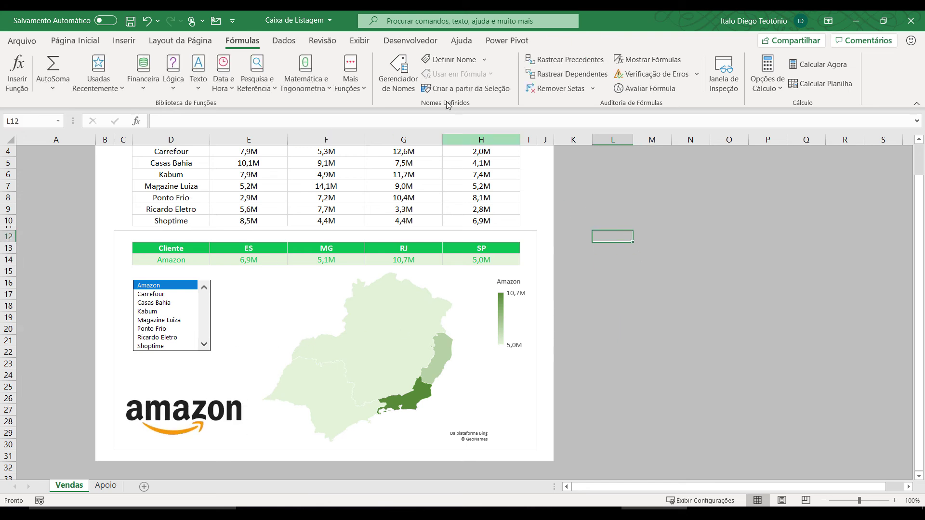
Step: Start a new workbook-scoped defined name called Foto and clear its default reference
{"action": "left_click", "coordinate": [409, 77]}
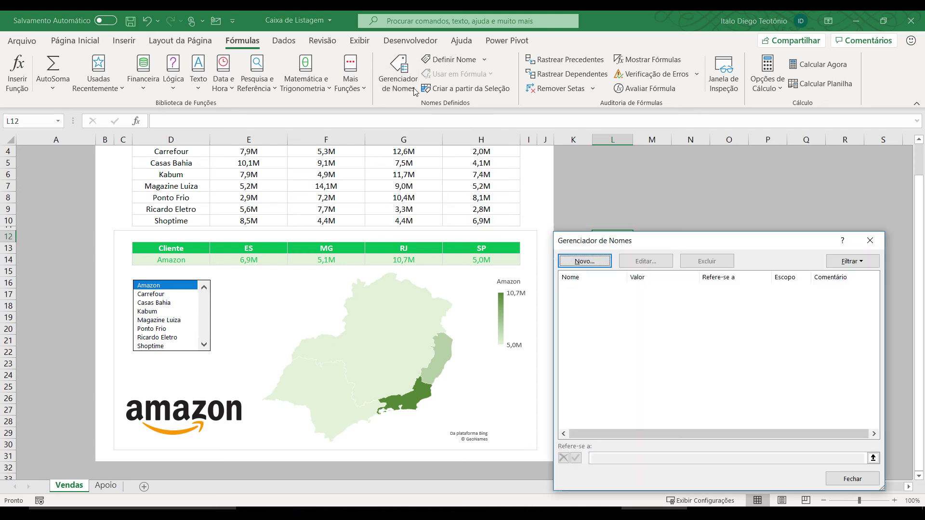
{"action": "left_click", "coordinate": [585, 261]}
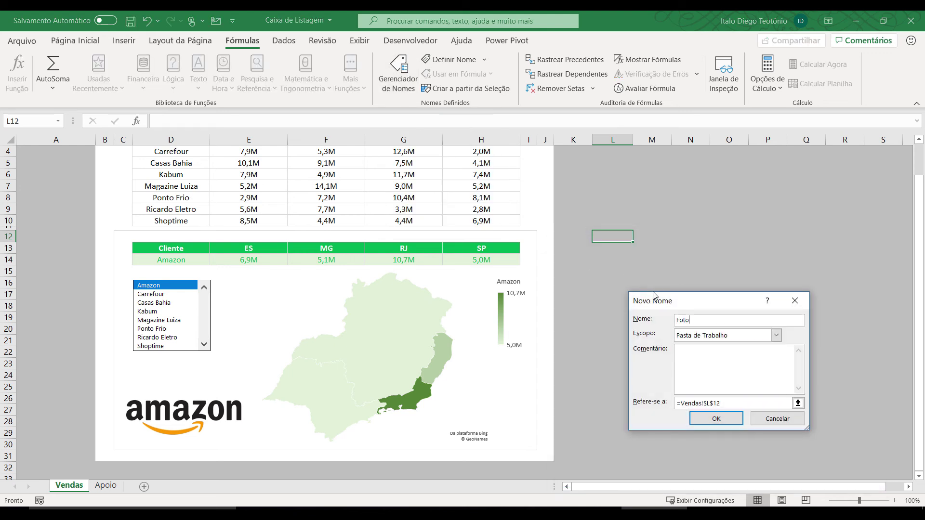
{"action": "left_click_drag", "start_coordinate": [729, 403], "coordinate": [646, 403]}
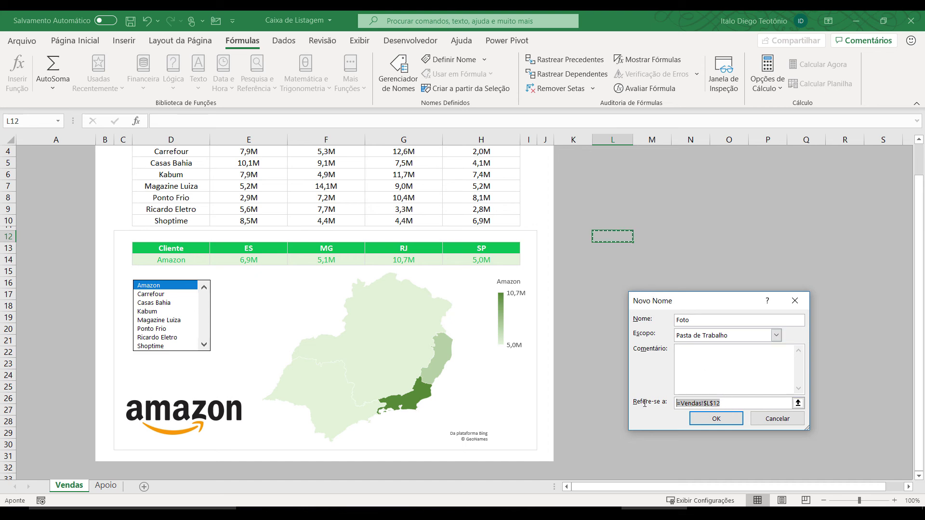
{"action": "key", "text": "BackSpace"}
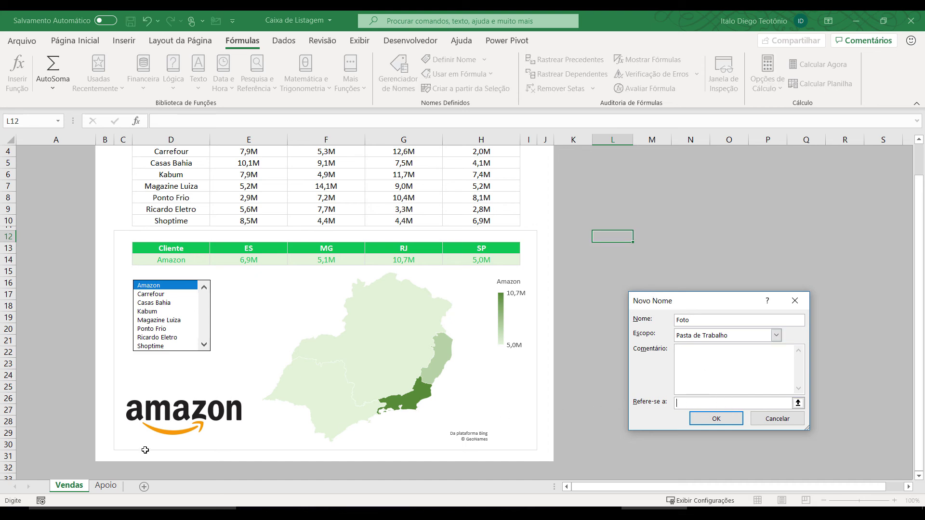
Step: Begin Foto's reference with an ÍNDICE formula that uses the logo cells Apoio!$C$6:$C$13 as its array
{"action": "left_click", "coordinate": [105, 486]}
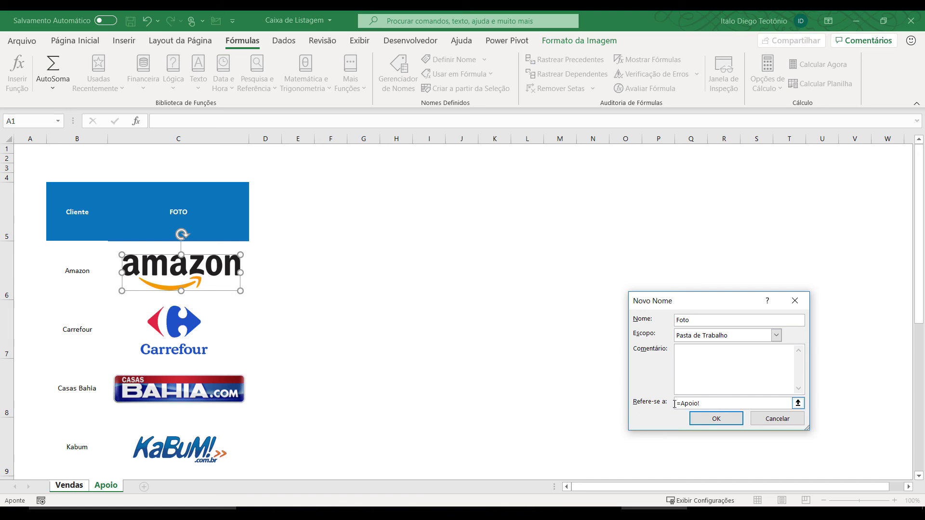
{"action": "left_click_drag", "start_coordinate": [771, 403], "coordinate": [645, 407]}
{"action": "type", "text": "=indice("}
{"action": "left_click_drag", "start_coordinate": [146, 247], "coordinate": [179, 419]}
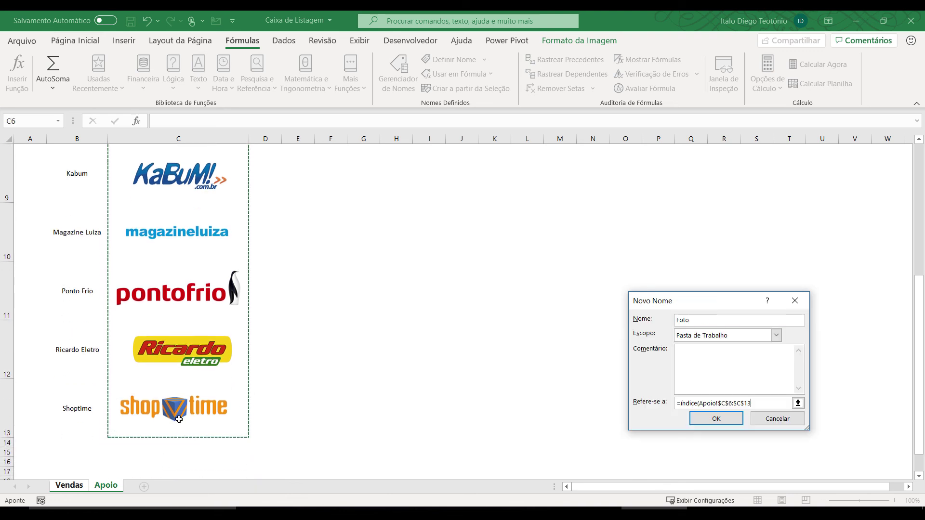
{"action": "type", "text": ";"}
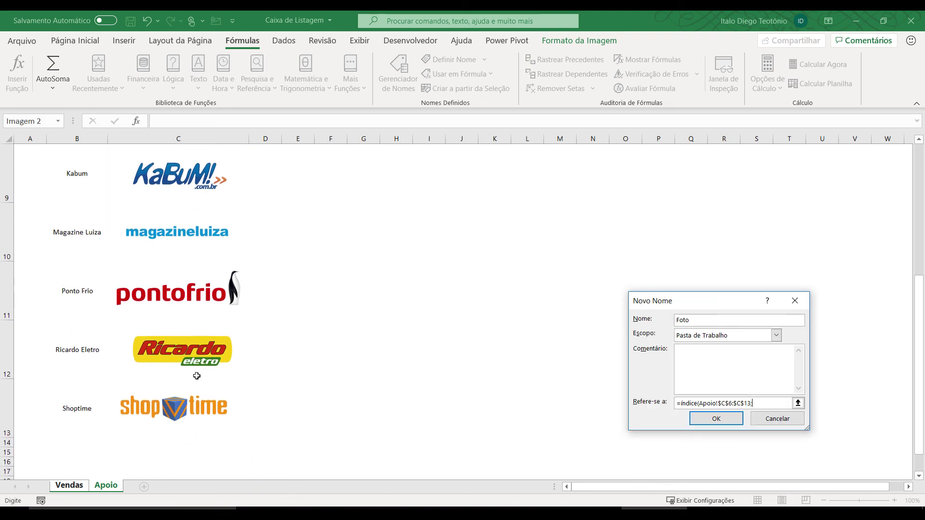
Step: Complete Foto's formula with Vendas!$I$1 as the row and 1 as the column, save the name and close the Name Manager
{"action": "left_click", "coordinate": [69, 485]}
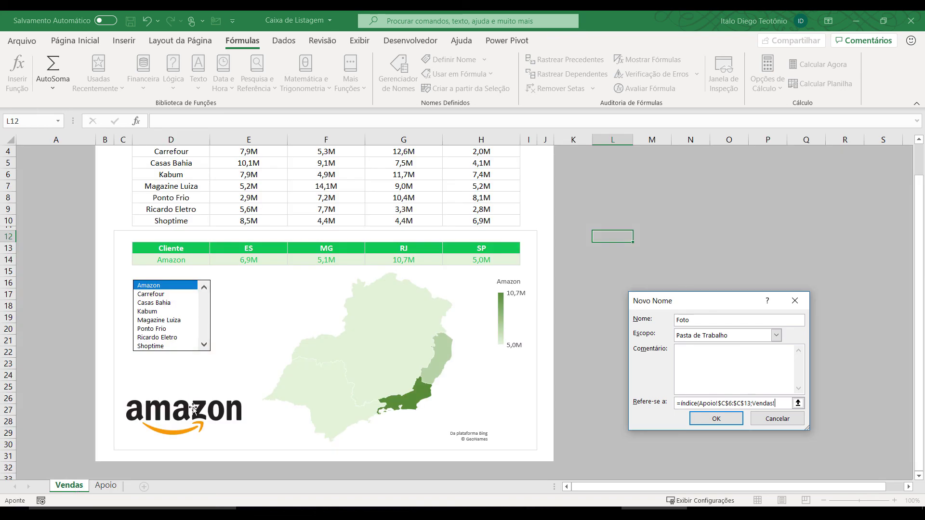
{"action": "scroll", "coordinate": [427, 292], "scroll_direction": "up", "scroll_amount": 3}
{"action": "left_click", "coordinate": [532, 150]}
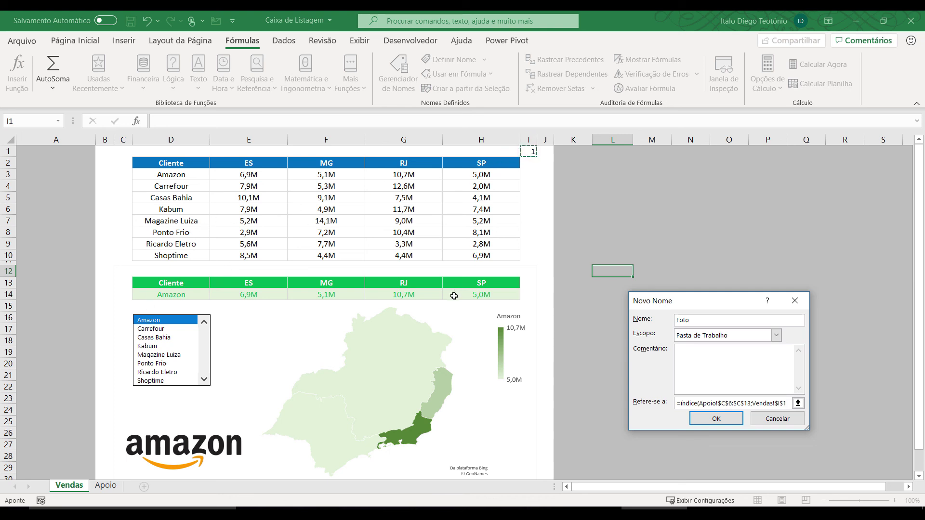
{"action": "type", "text": ";1"}
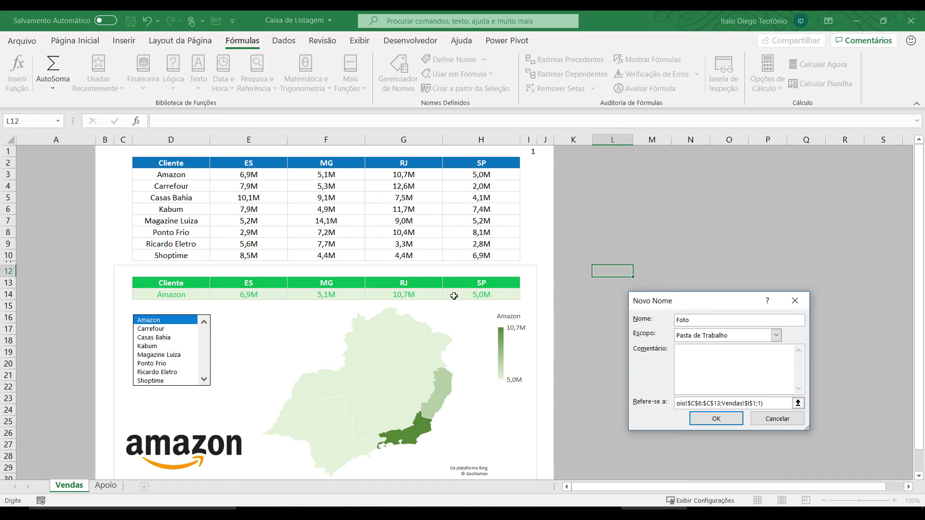
{"action": "key", "text": "Return"}
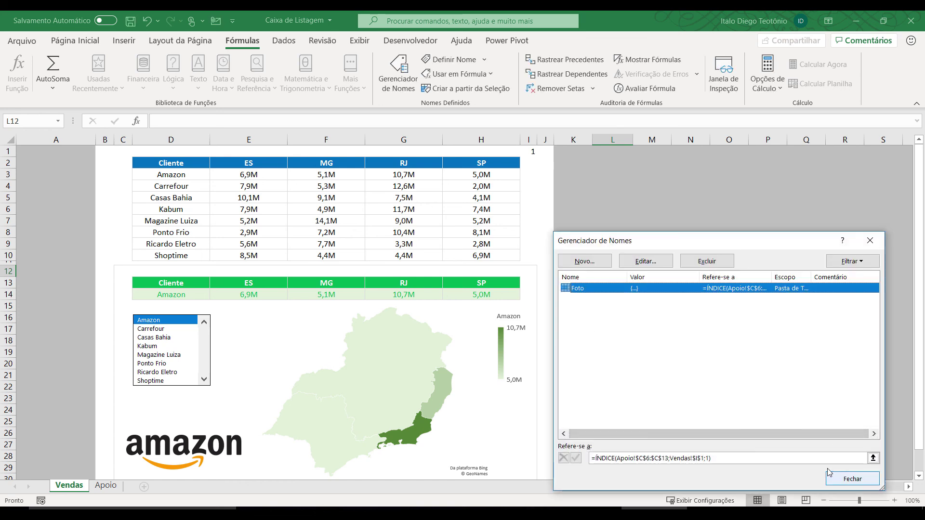
{"action": "left_click", "coordinate": [852, 479]}
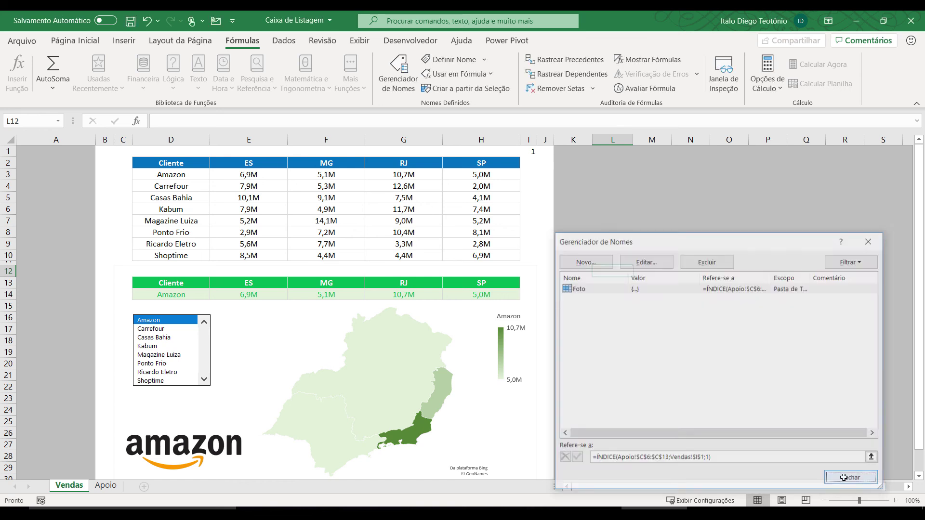
Step: Link the Amazon logo picture on the Vendas sheet to the defined name with the formula =Foto
{"action": "left_click", "coordinate": [196, 451]}
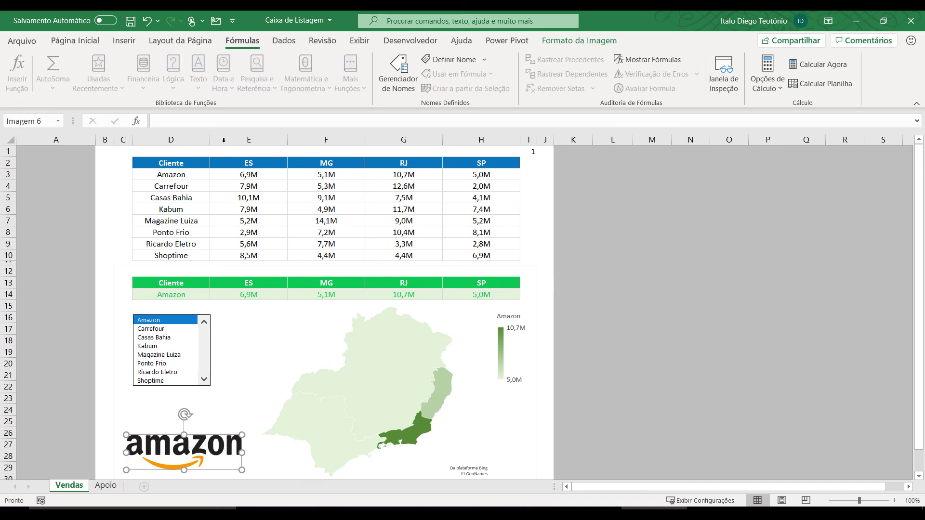
{"action": "left_click", "coordinate": [216, 121]}
{"action": "type", "text": "=Foto"}
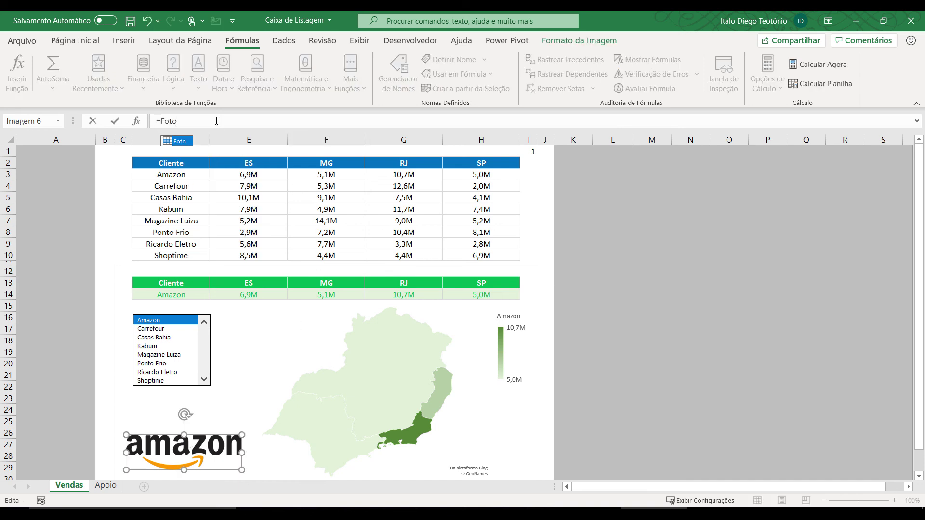
{"action": "key", "text": "Return"}
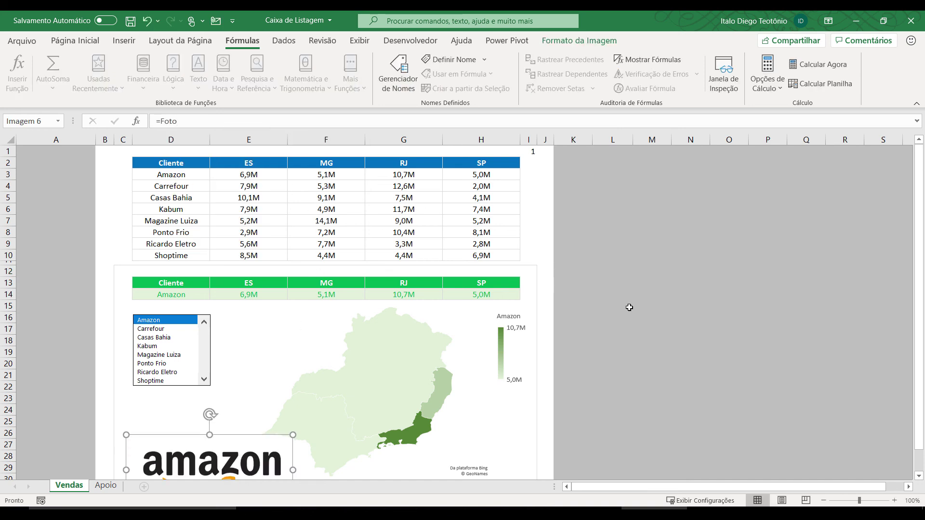
Step: Shrink the linked logo picture to fit inside the dashboard frame below the list box
{"action": "scroll", "coordinate": [279, 385], "scroll_direction": "down", "scroll_amount": 1}
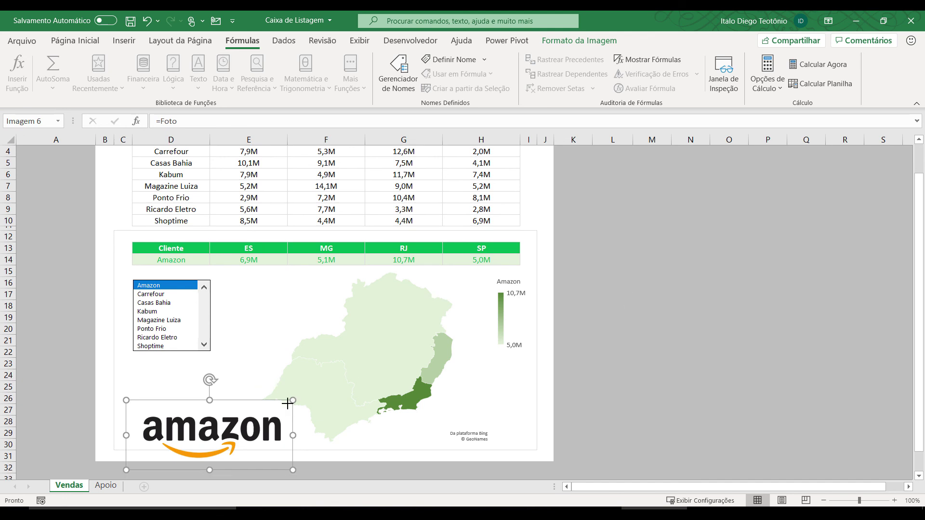
{"action": "left_click_drag", "start_coordinate": [288, 404], "coordinate": [226, 399]}
{"action": "left_click", "coordinate": [661, 387]}
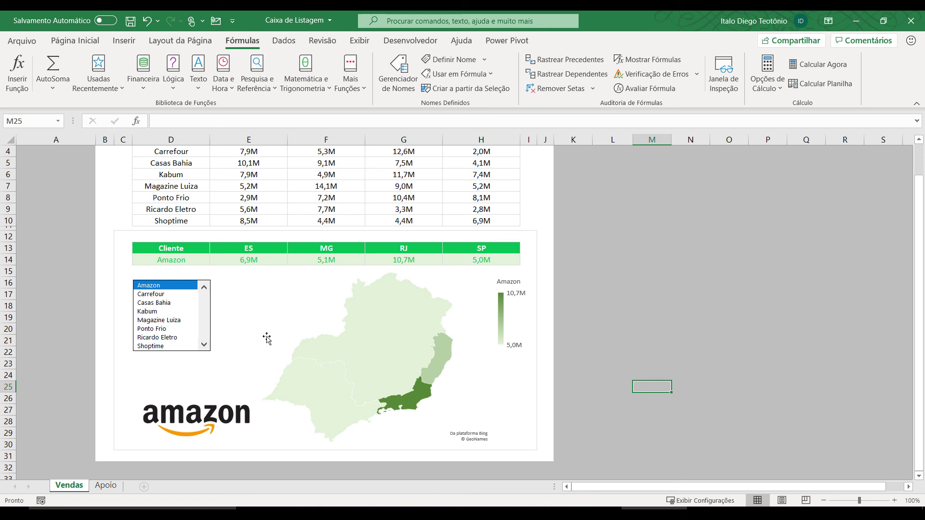
Step: Select the clients from Carrefour through Shoptime in the list box to check the summary row, map and logo
{"action": "left_click", "coordinate": [161, 295]}
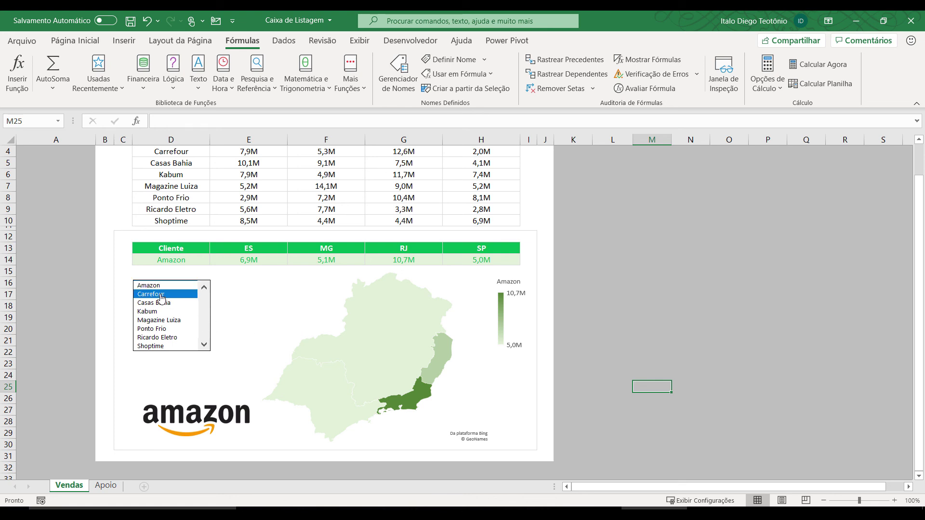
{"action": "left_click", "coordinate": [162, 304]}
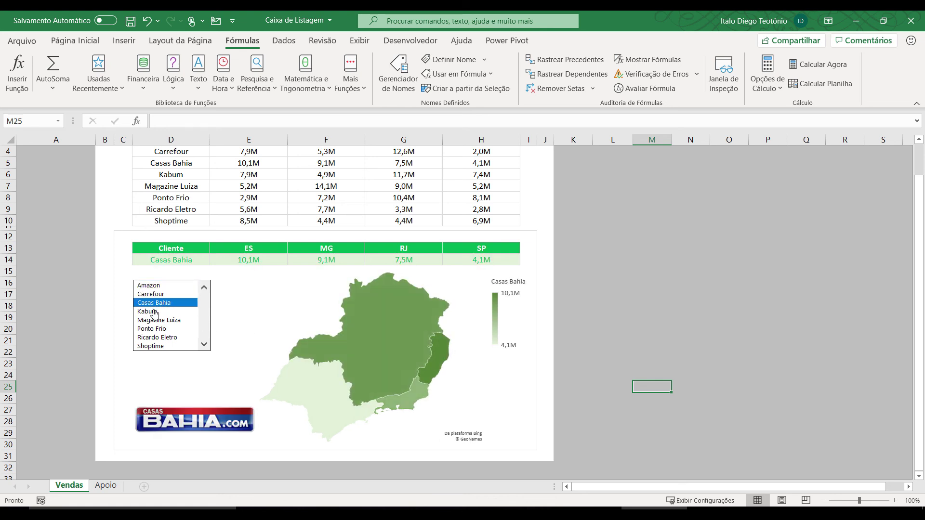
{"action": "left_click", "coordinate": [160, 312]}
{"action": "left_click", "coordinate": [157, 321]}
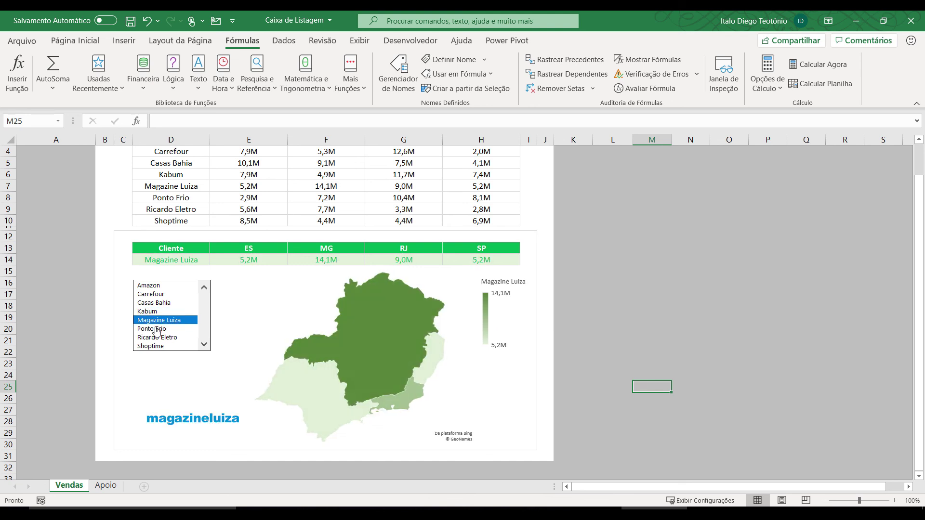
{"action": "left_click", "coordinate": [157, 330]}
{"action": "left_click", "coordinate": [158, 338]}
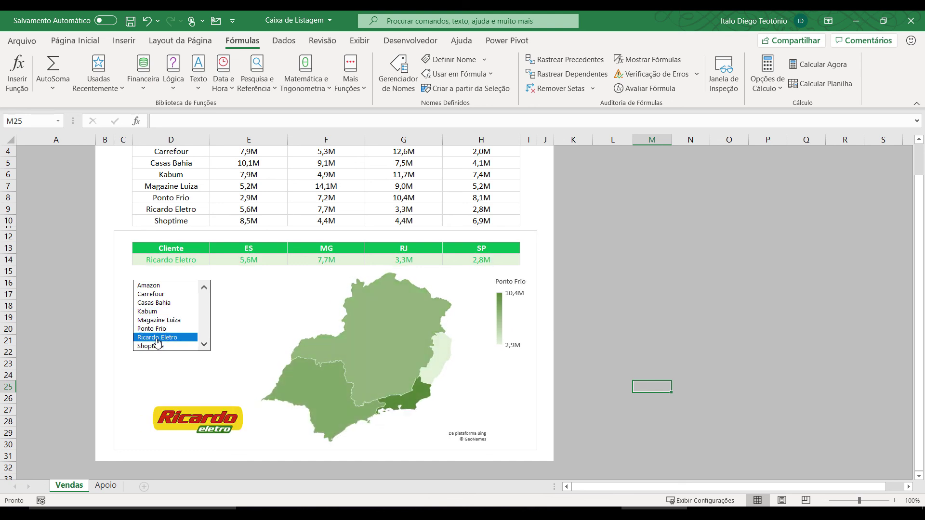
{"action": "scroll", "coordinate": [160, 280], "scroll_direction": "down", "scroll_amount": 2}
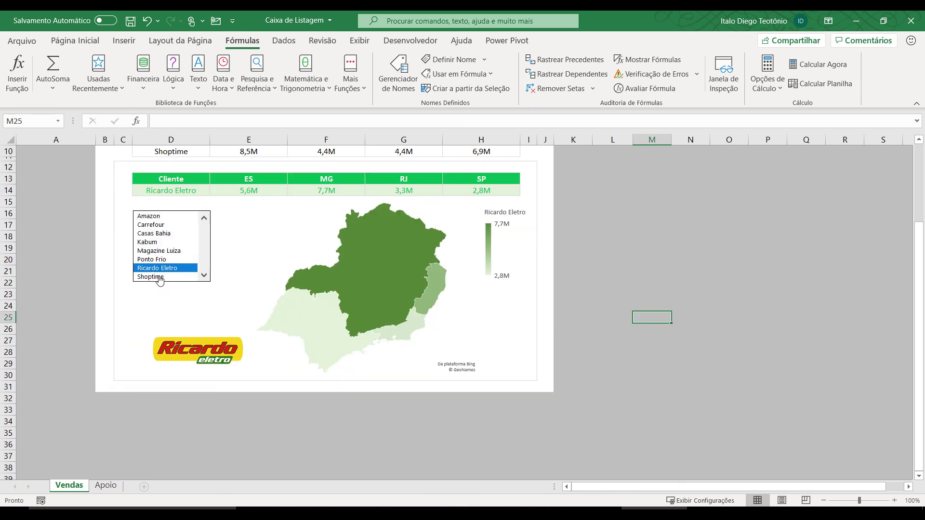
{"action": "left_click", "coordinate": [159, 277]}
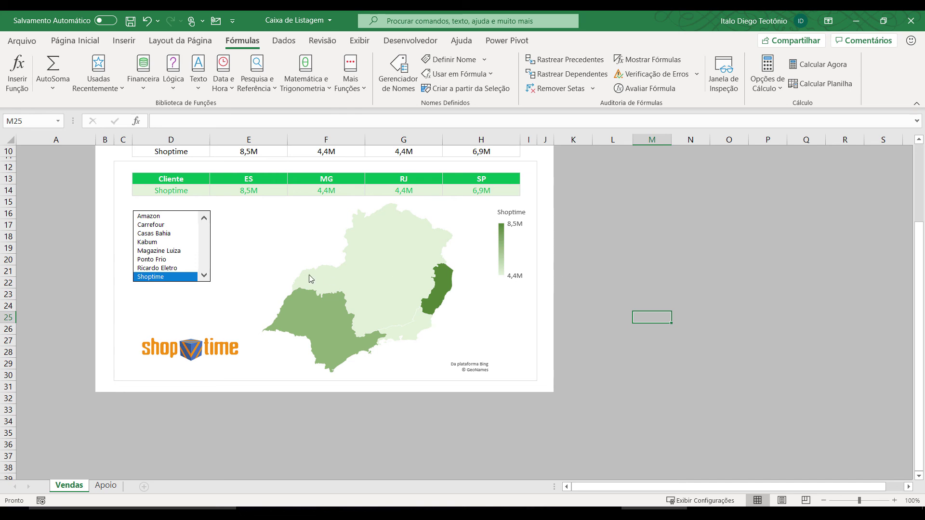
Step: Switch among Magazine Luiza, Casas Bahia, Carrefour and Ponto Frio to compare the dashboard with the source table, ending on Casas Bahia
{"action": "scroll", "coordinate": [310, 278], "scroll_direction": "up", "scroll_amount": 2}
{"action": "scroll", "coordinate": [310, 279], "scroll_direction": "up", "scroll_amount": 1}
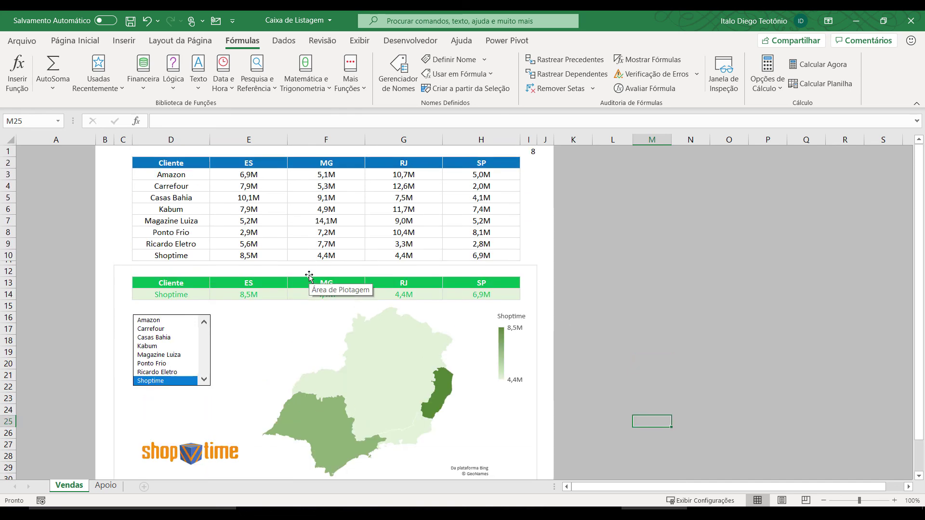
{"action": "left_click", "coordinate": [160, 355]}
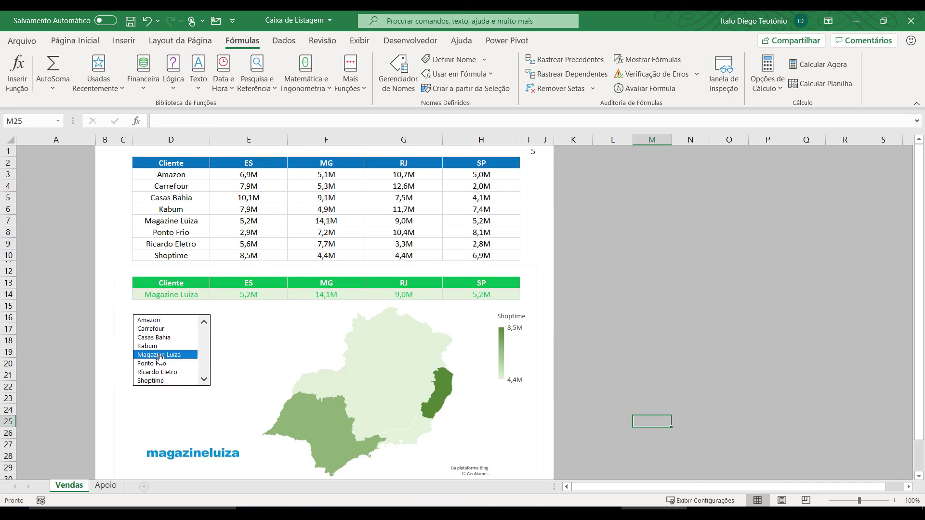
{"action": "left_click", "coordinate": [155, 338]}
{"action": "left_click", "coordinate": [153, 329]}
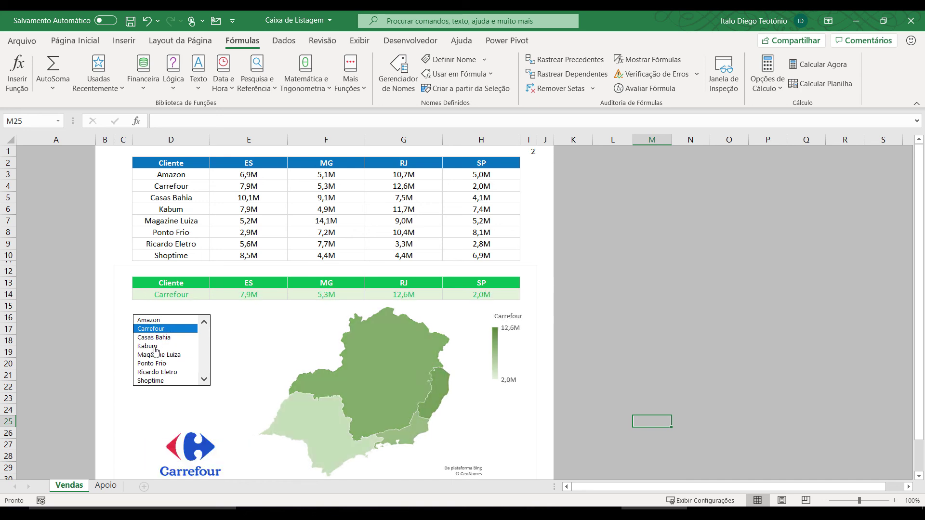
{"action": "left_click", "coordinate": [155, 355]}
{"action": "left_click", "coordinate": [153, 365]}
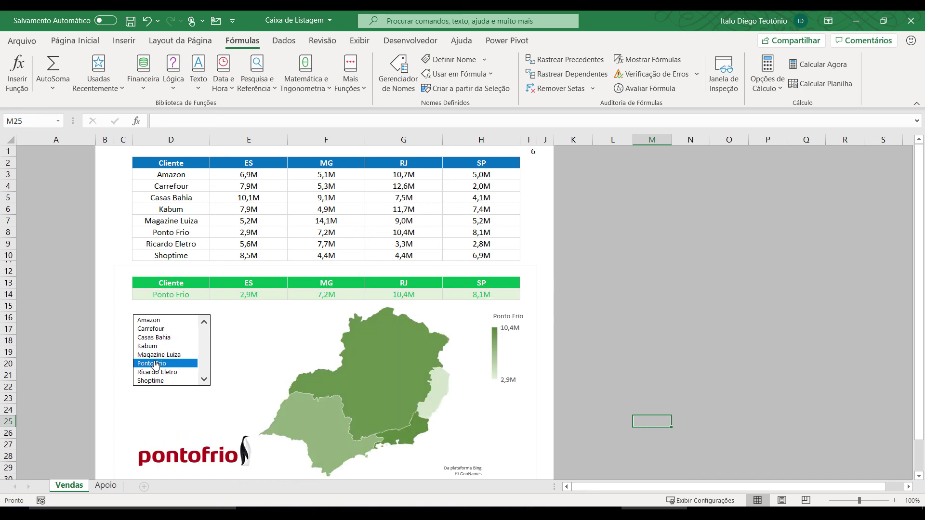
{"action": "left_click", "coordinate": [155, 338]}
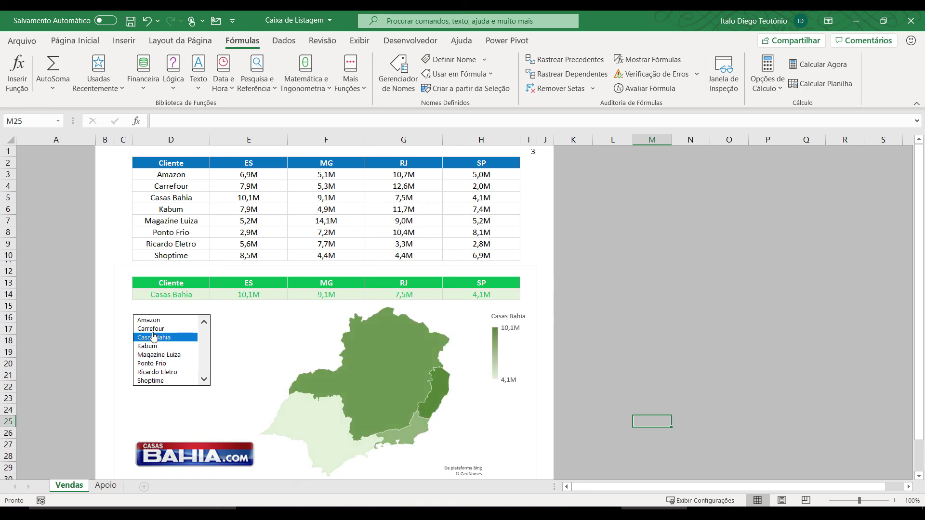